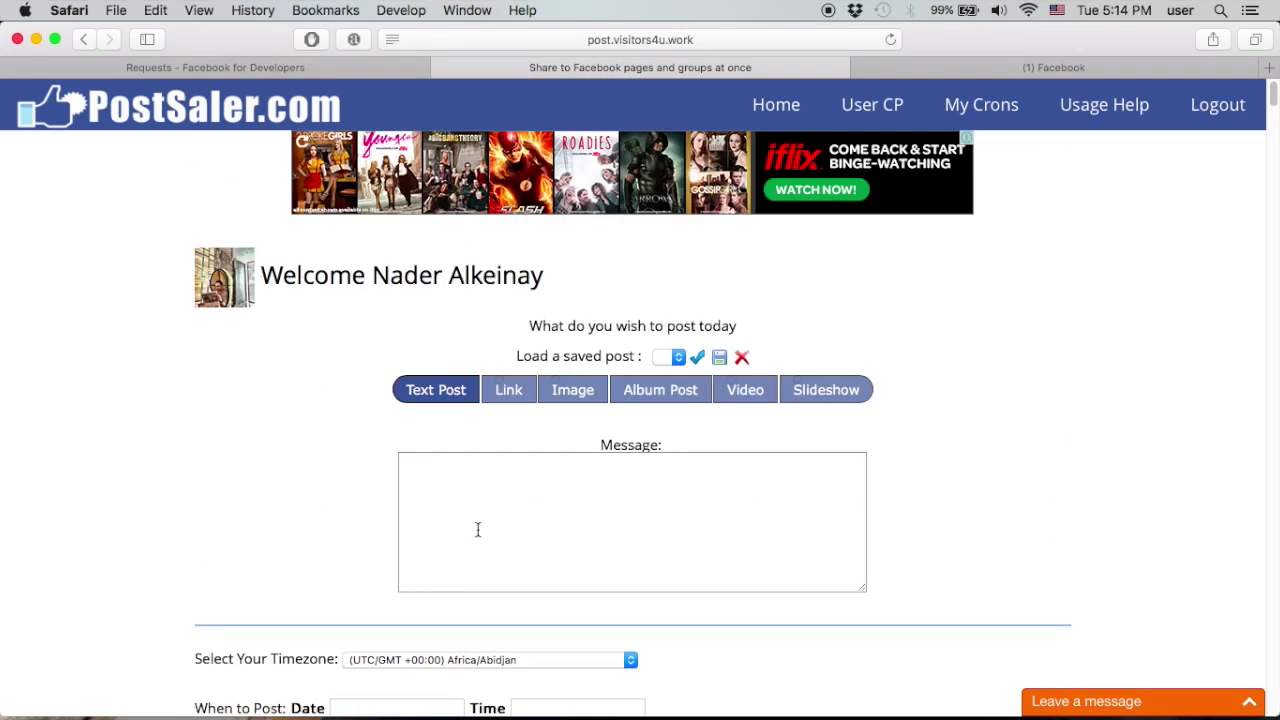
Preview the Link, Image, Video and Slideshow post forms.
left_click(499, 520)
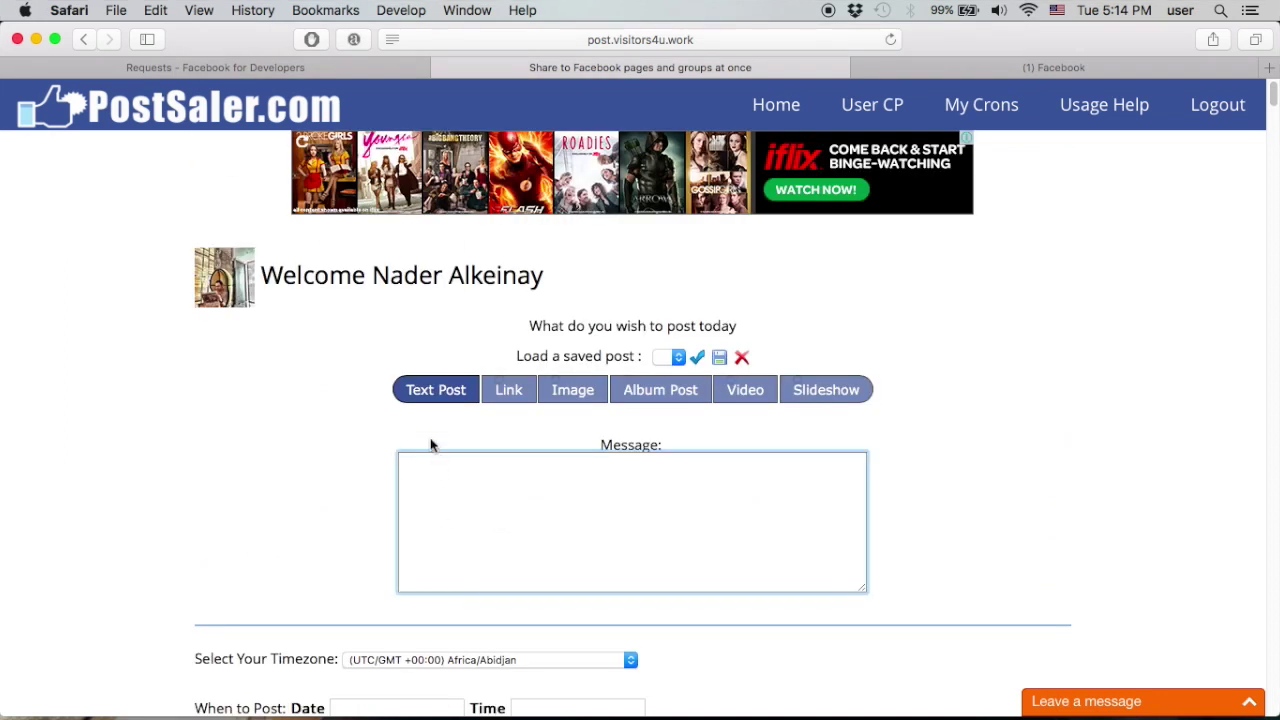
left_click(508, 401)
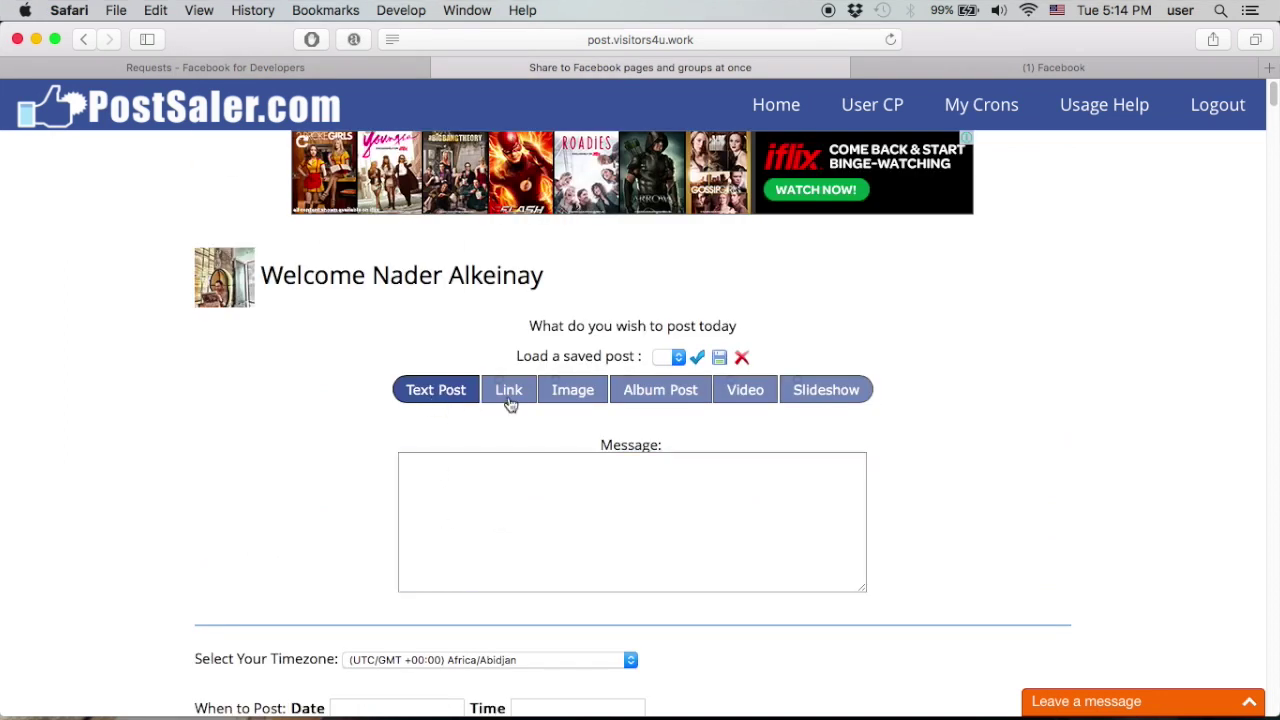
left_click(577, 404)
left_click(763, 404)
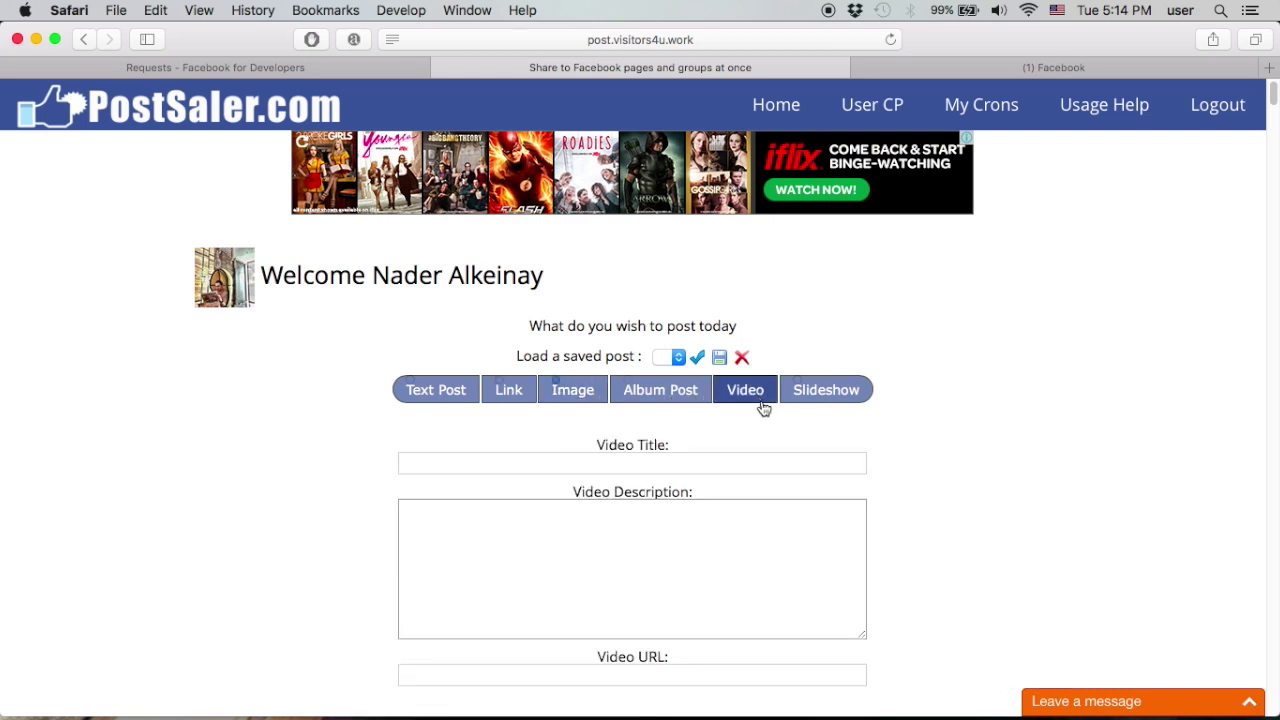
left_click(837, 397)
Back on Text Post, type the 'welcome to my website' message with the site URL.
left_click(463, 400)
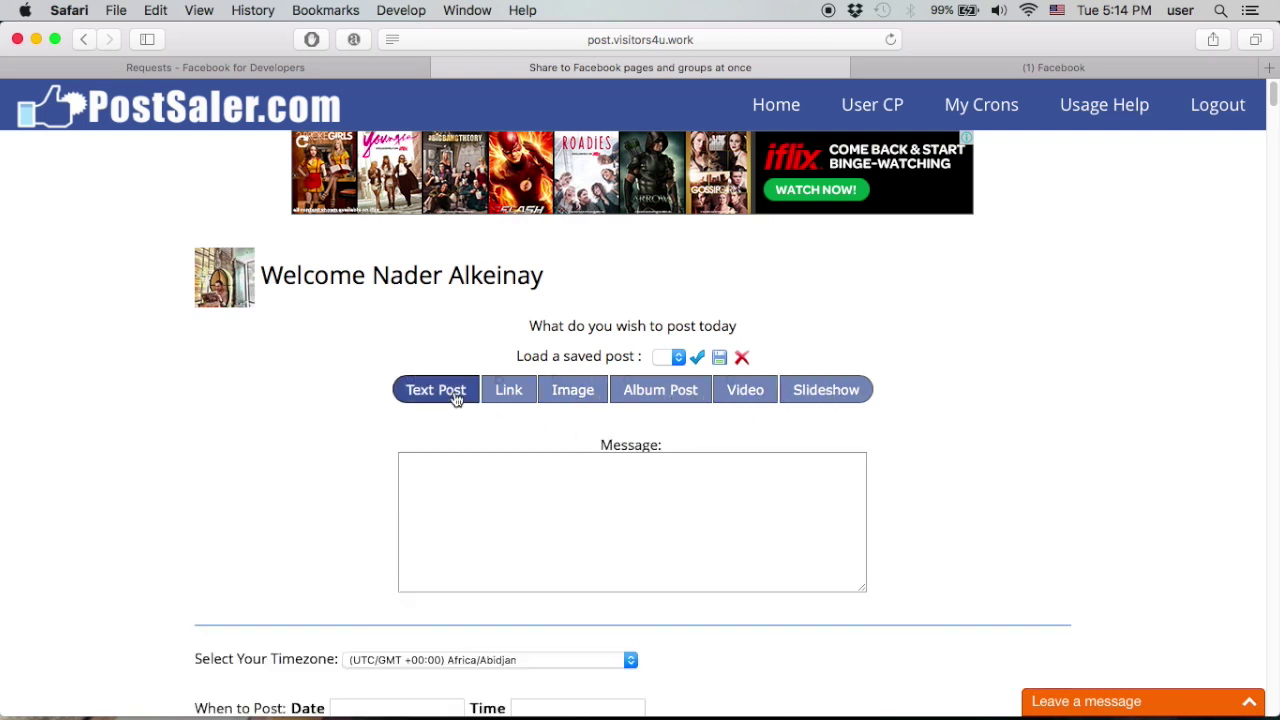
left_click(460, 474)
type("welcome to my website :")
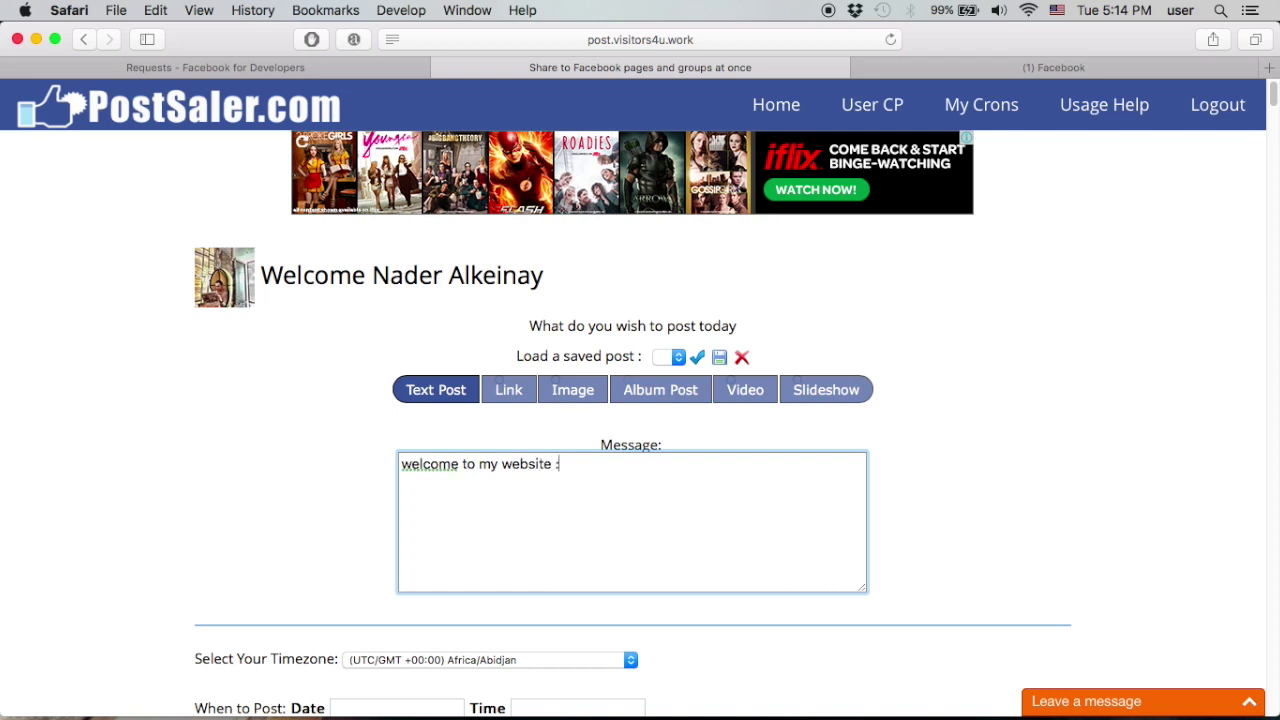
type("naderalkeinay.com")
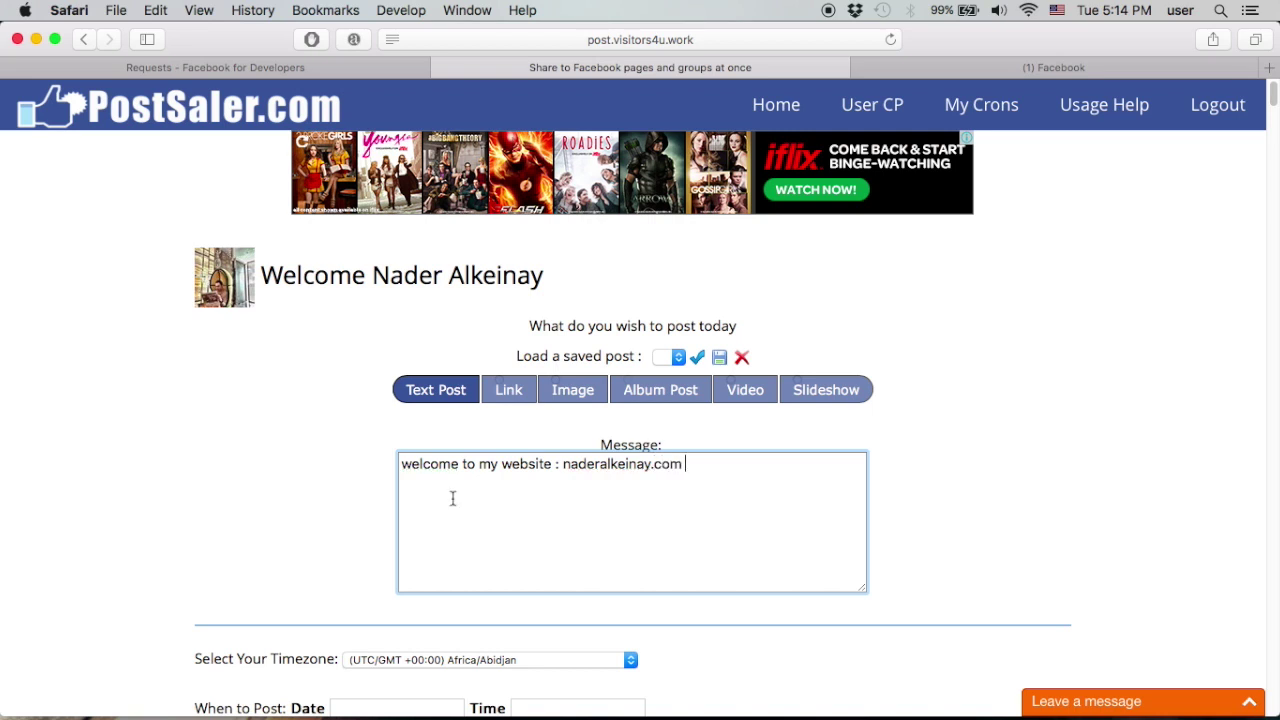
Tick the first listed page and the USIM sell and buy group as targets.
scroll(533, 451, "down", 1)
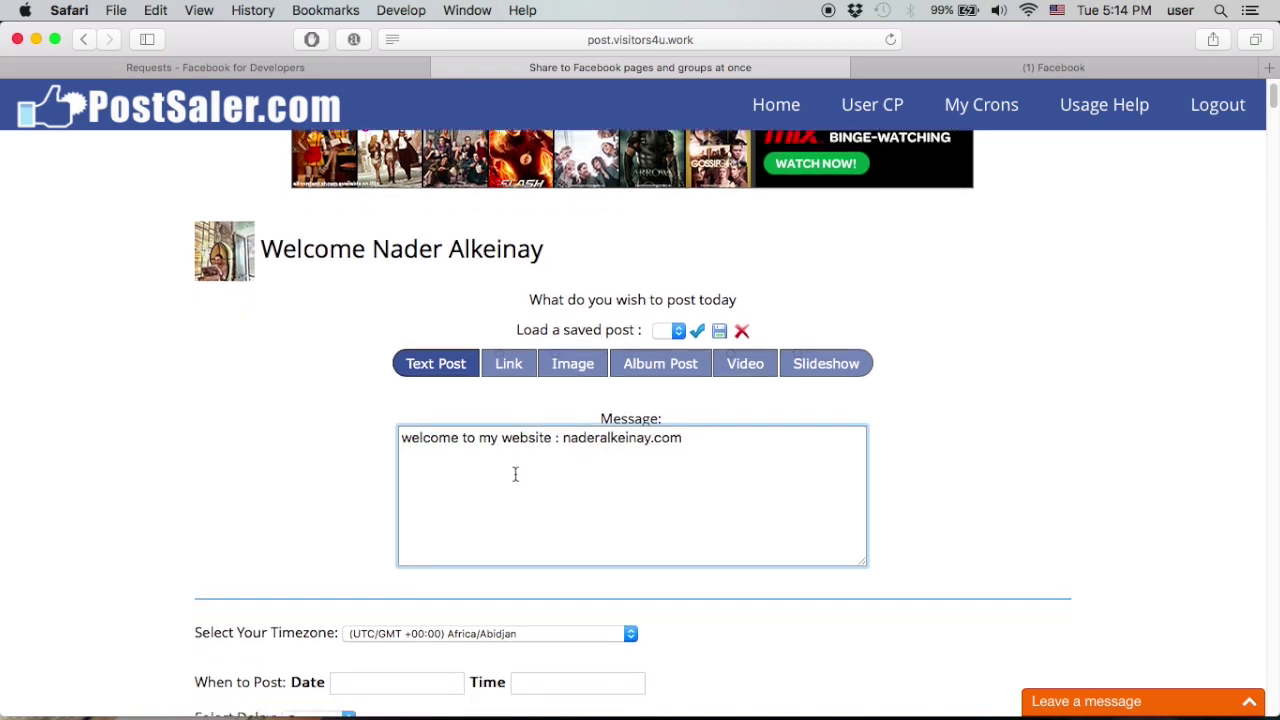
scroll(577, 471, "down", 5)
scroll(517, 449, "down", 10)
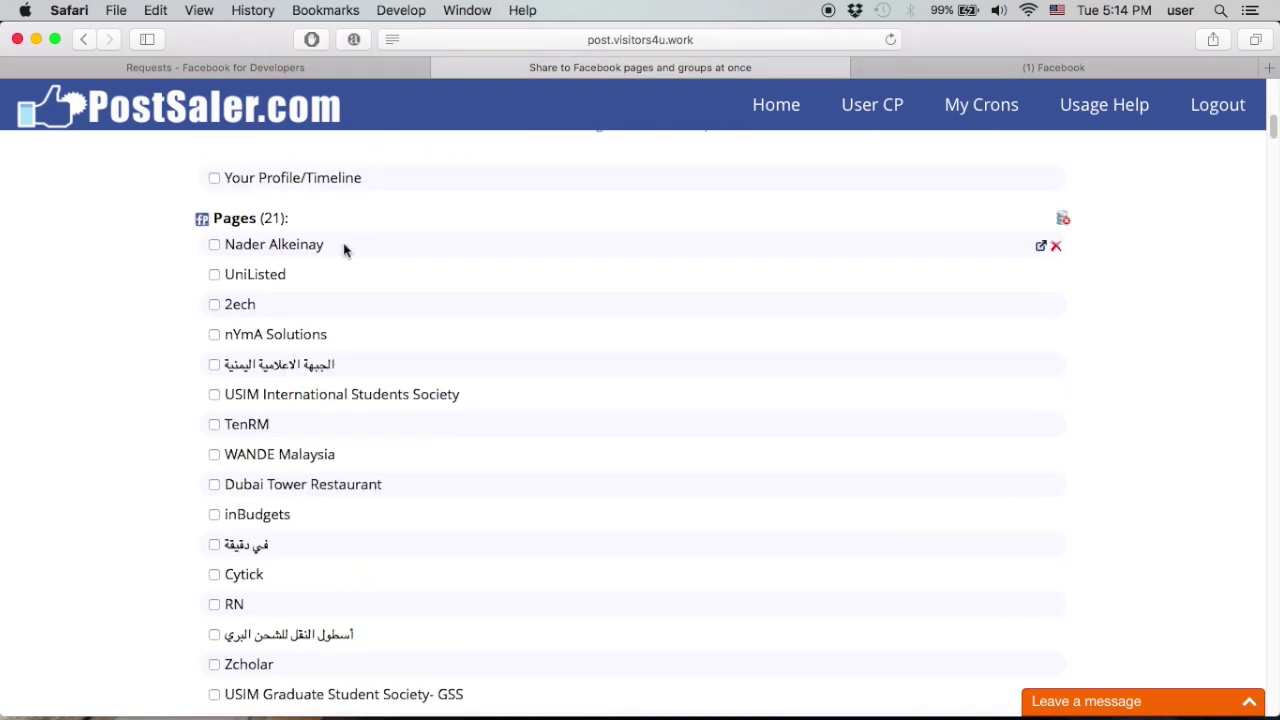
scroll(346, 249, "up", 2)
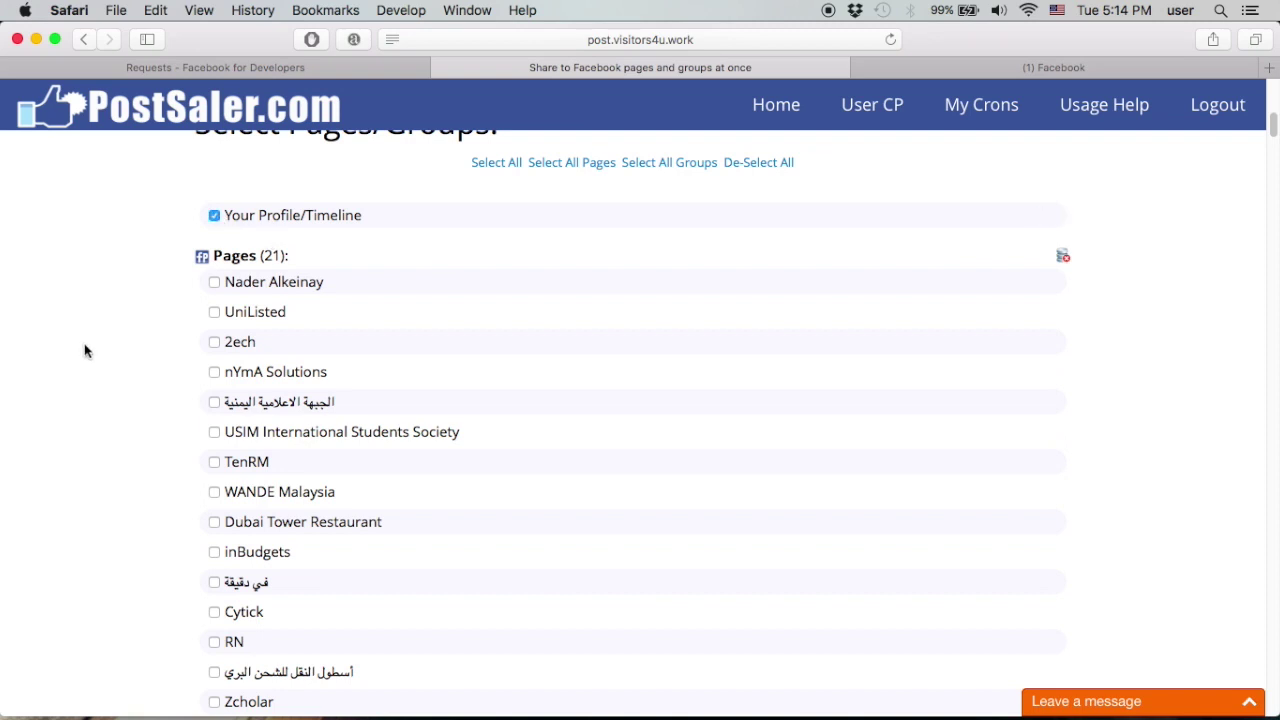
mouse_move(344, 281)
left_click(216, 284)
scroll(130, 398, "down", 10)
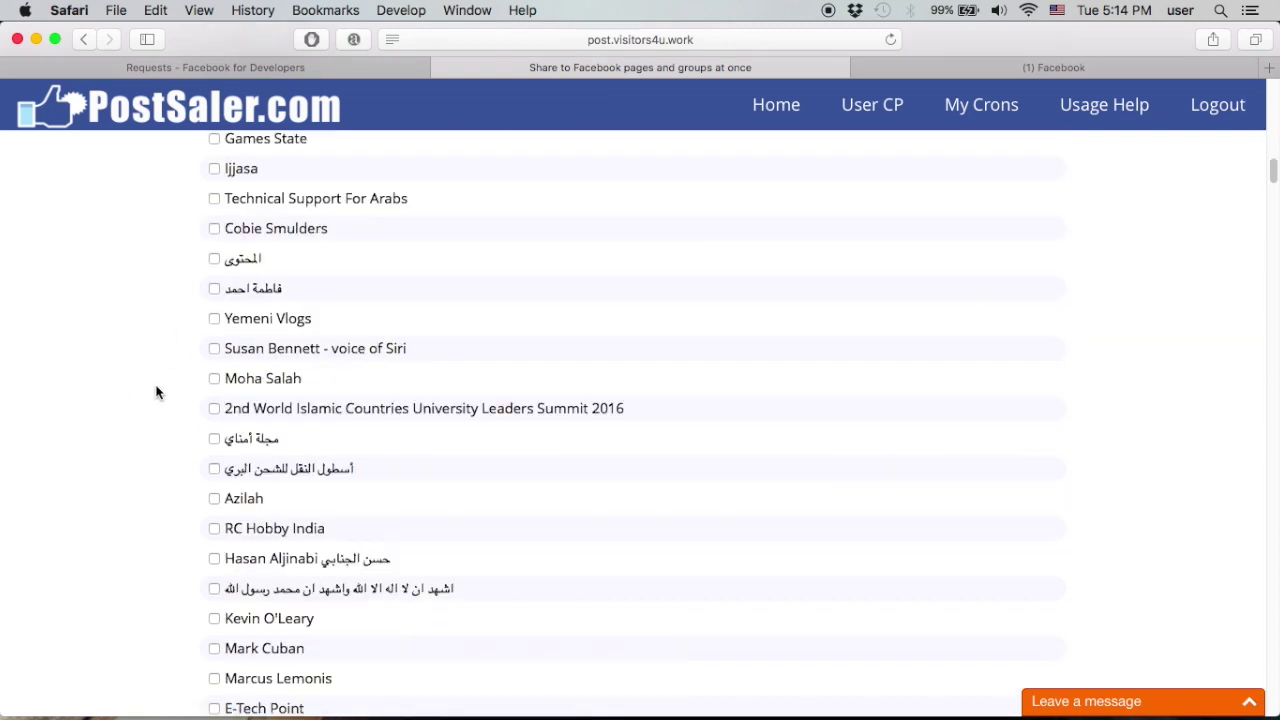
scroll(157, 391, "down", 8)
scroll(283, 378, "down", 5)
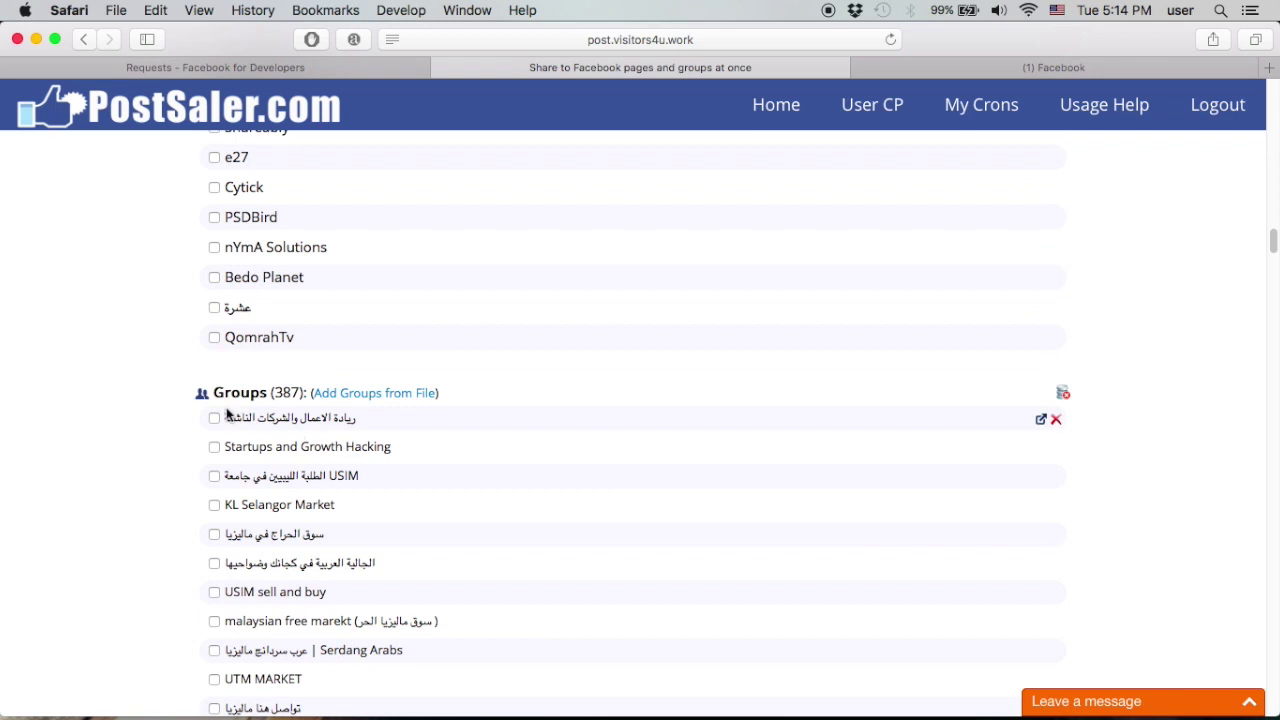
scroll(194, 400, "down", 4)
mouse_move(275, 592)
left_click(214, 472)
Tick the nYmA Services group as a target.
scroll(170, 478, "down", 5)
scroll(274, 449, "down", 1)
scroll(296, 460, "down", 5)
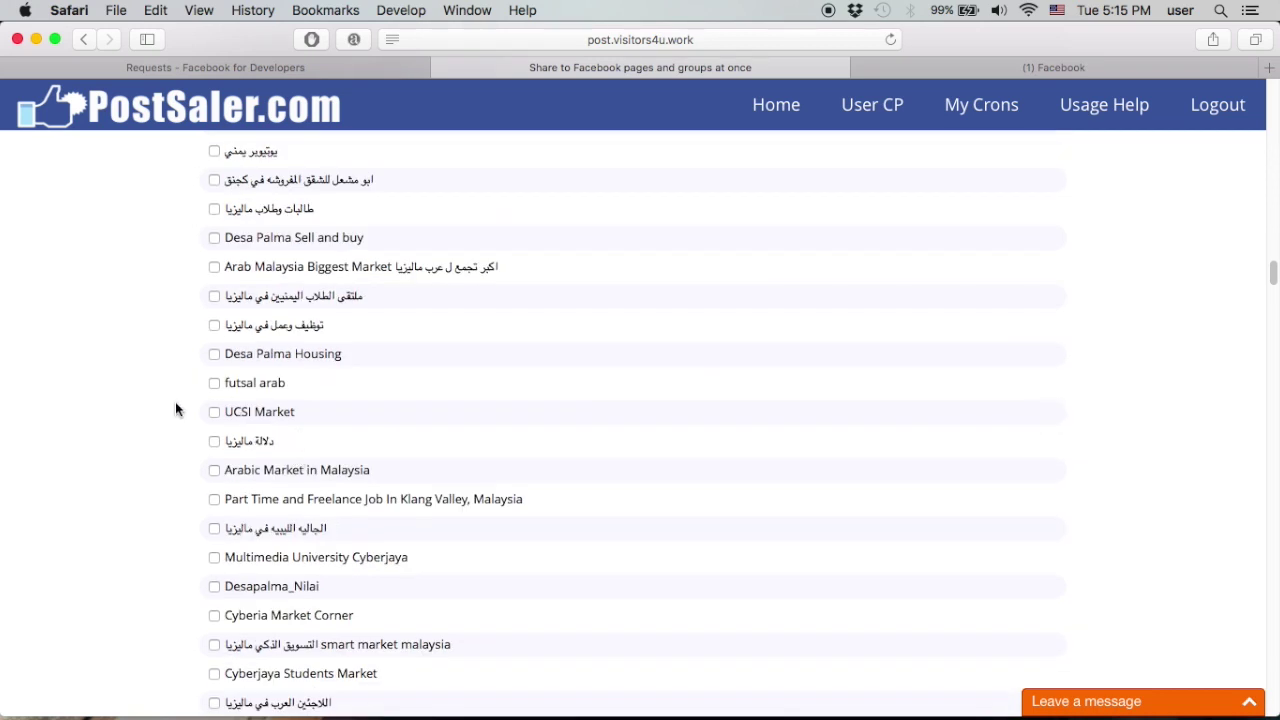
scroll(175, 408, "down", 2)
scroll(175, 410, "down", 2)
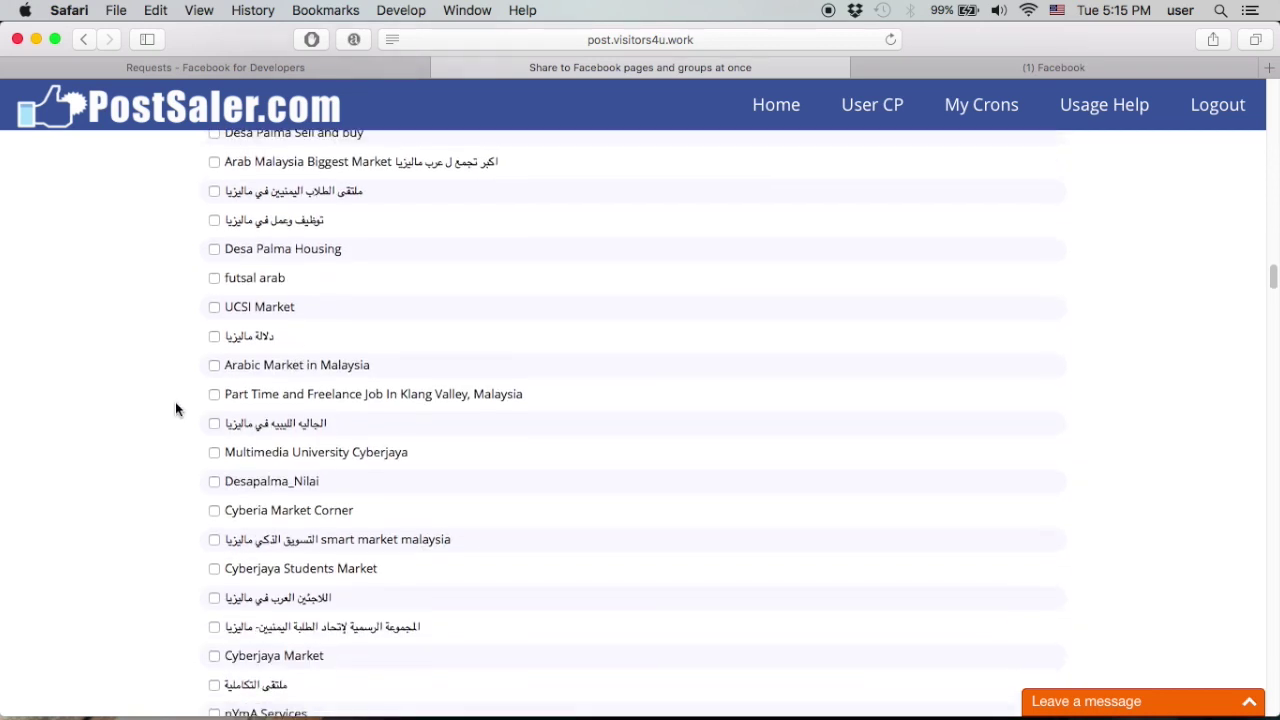
scroll(175, 410, "down", 6)
left_click(214, 340)
Find and tick the المحتوى page as a target.
scroll(171, 466, "down", 3)
scroll(206, 457, "down", 2)
scroll(206, 462, "down", 6)
mouse_move(262, 442)
scroll(230, 450, "down", 5)
scroll(240, 450, "down", 6)
scroll(247, 449, "down", 7)
scroll(247, 456, "down", 5)
scroll(250, 457, "down", 9)
scroll(258, 459, "down", 9)
scroll(266, 461, "down", 3)
scroll(266, 461, "down", 1)
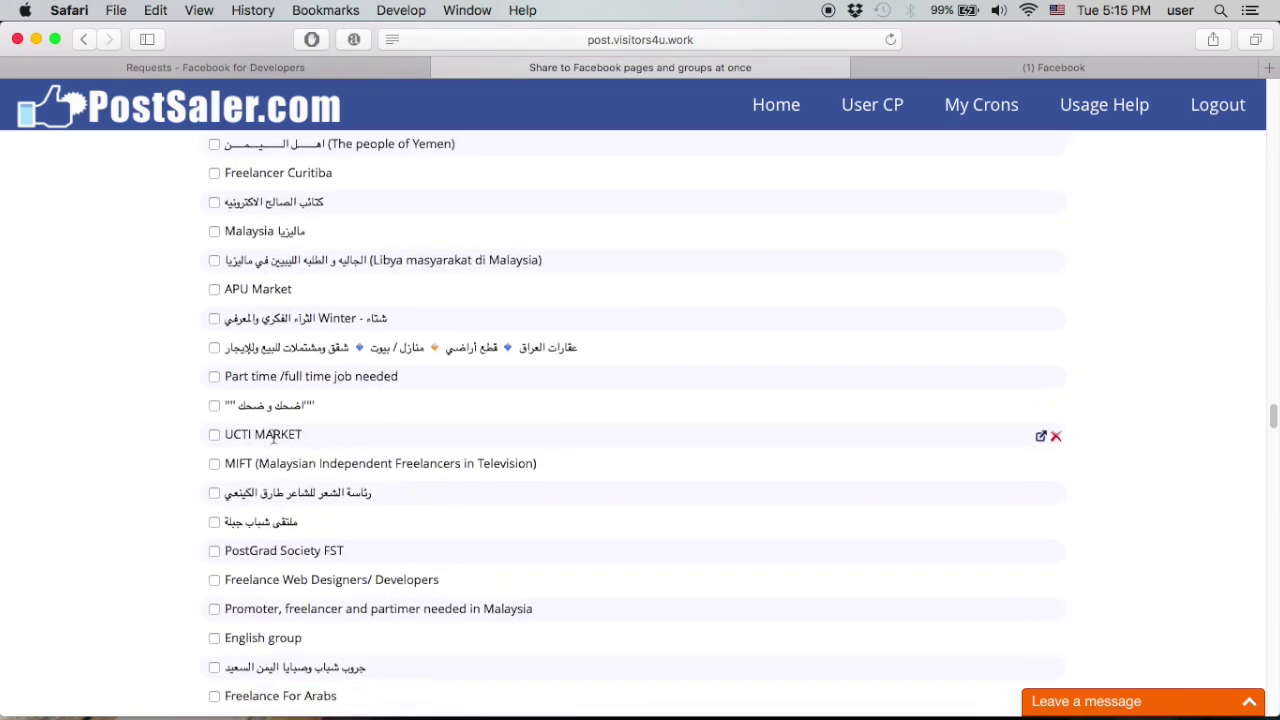
scroll(249, 450, "up", 8)
scroll(249, 451, "up", 7)
scroll(249, 455, "up", 5)
scroll(250, 467, "up", 8)
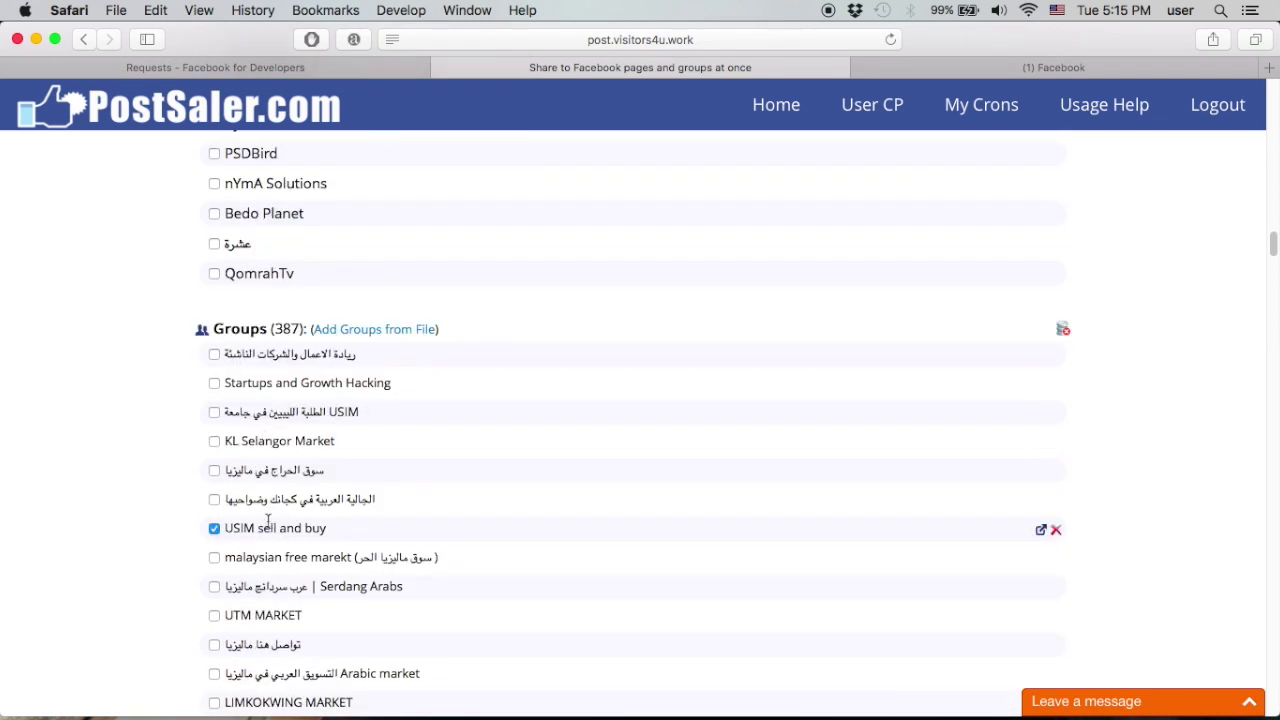
scroll(126, 466, "up", 10)
scroll(189, 474, "up", 3)
scroll(260, 440, "up", 8)
scroll(275, 380, "up", 1)
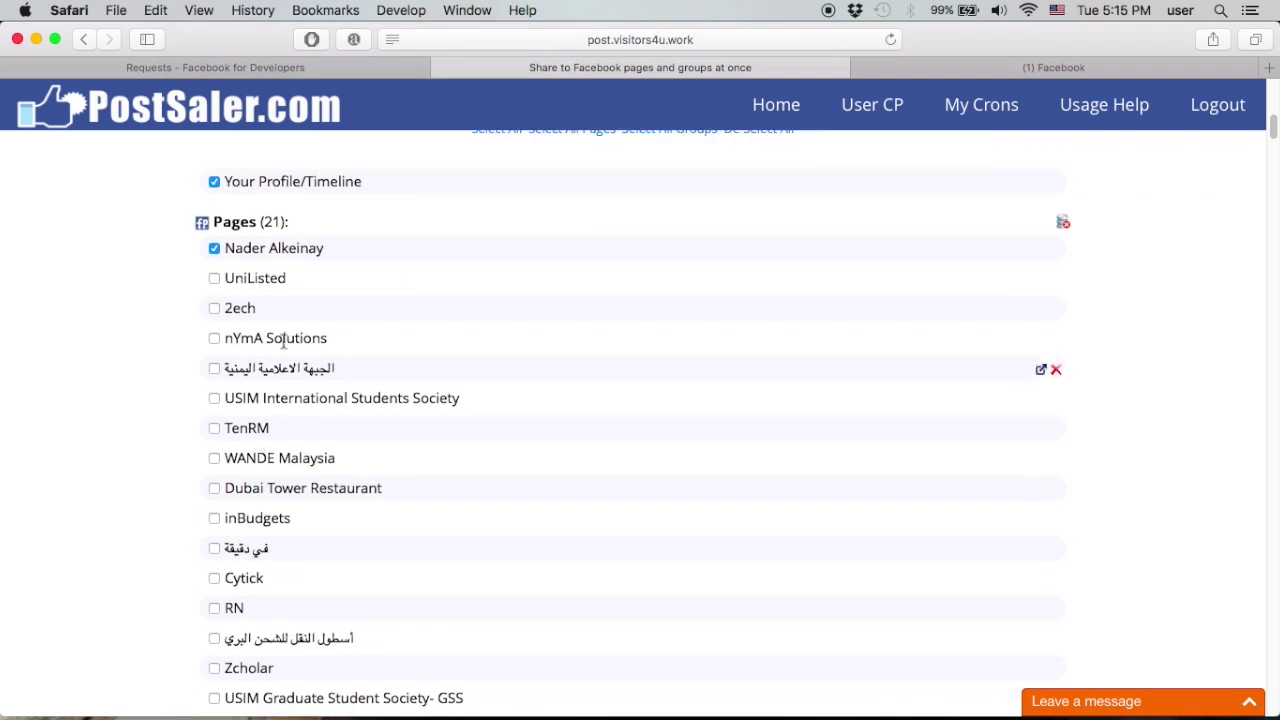
scroll(300, 380, "up", 5)
scroll(290, 460, "down", 3)
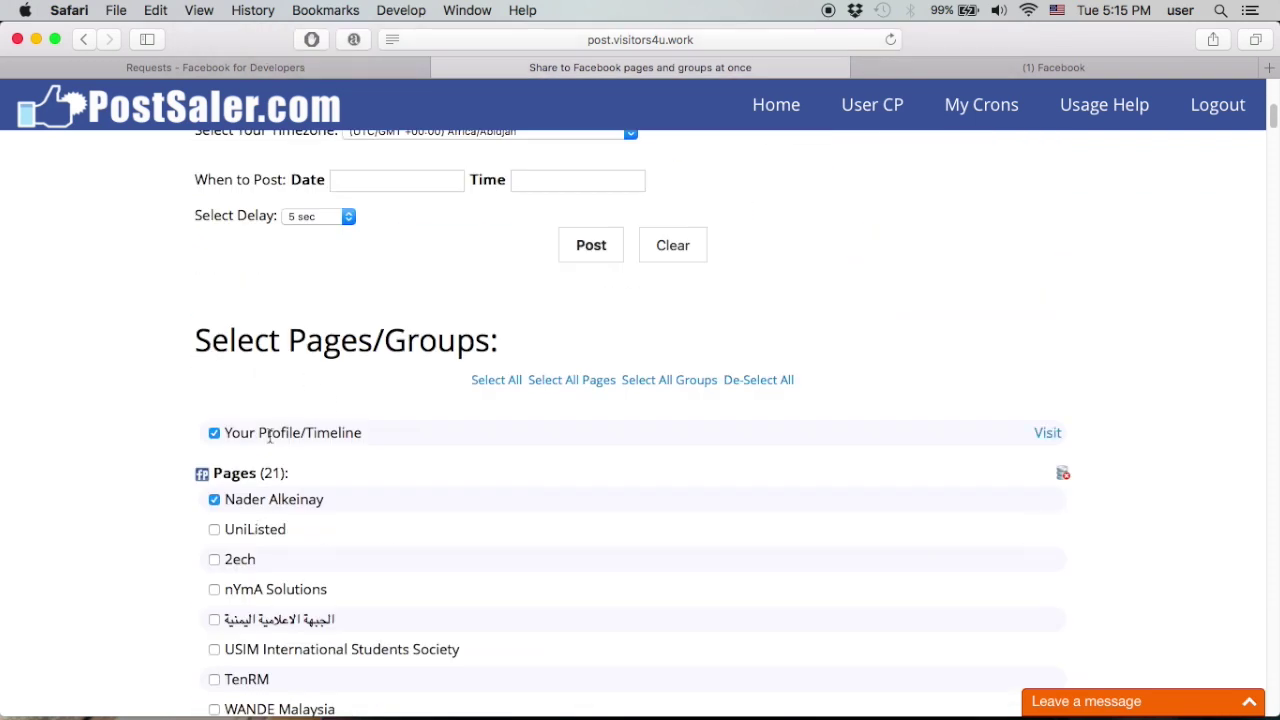
scroll(69, 446, "down", 5)
scroll(181, 461, "down", 10)
scroll(182, 463, "down", 10)
scroll(182, 463, "down", 12)
scroll(183, 464, "up", 7)
scroll(183, 463, "up", 3)
scroll(183, 463, "up", 10)
scroll(184, 465, "up", 8)
scroll(185, 467, "up", 1)
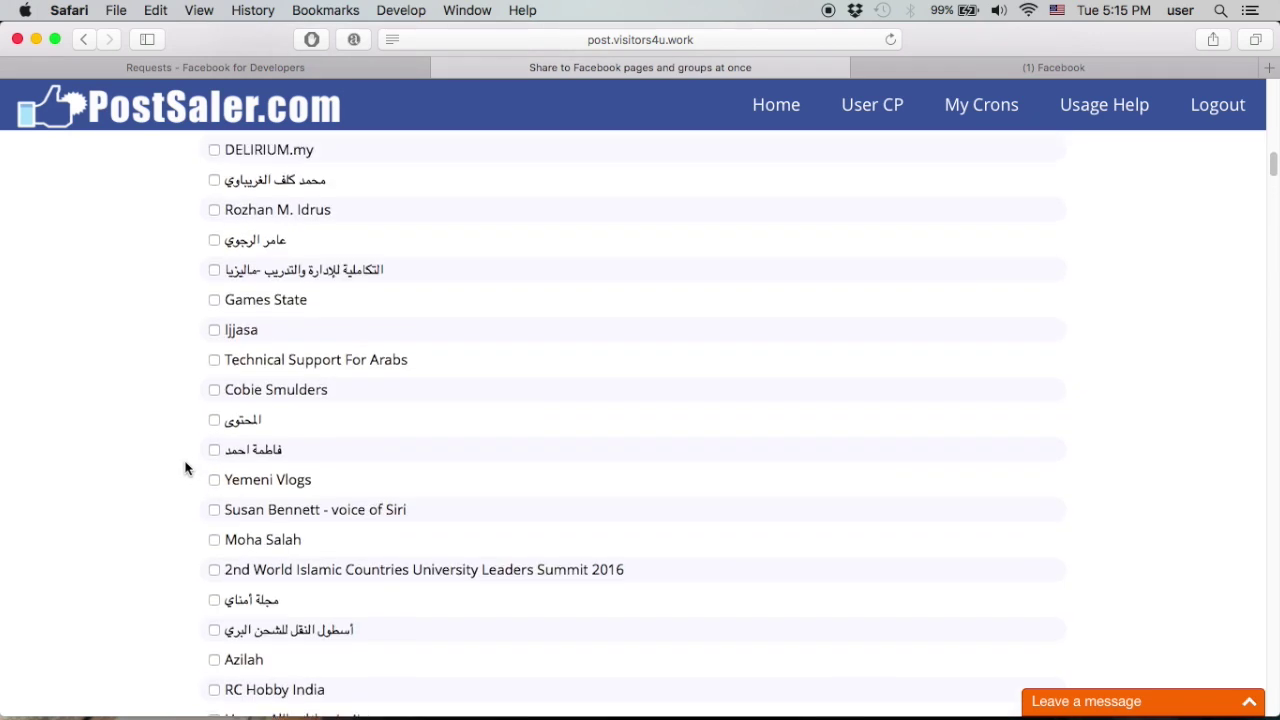
left_click(215, 420)
scroll(460, 466, "up", 20)
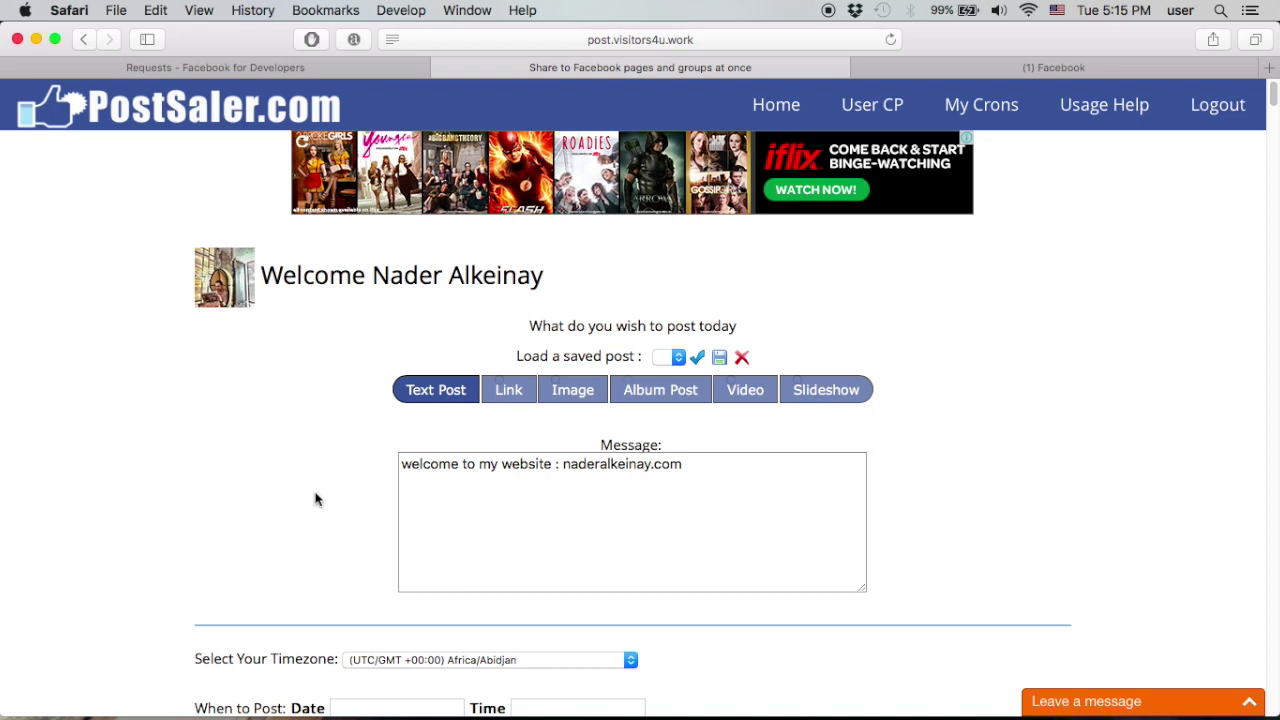
Scroll the form back to the top near the Load a saved post control.
scroll(315, 499, "down", 1)
scroll(343, 425, "down", 10)
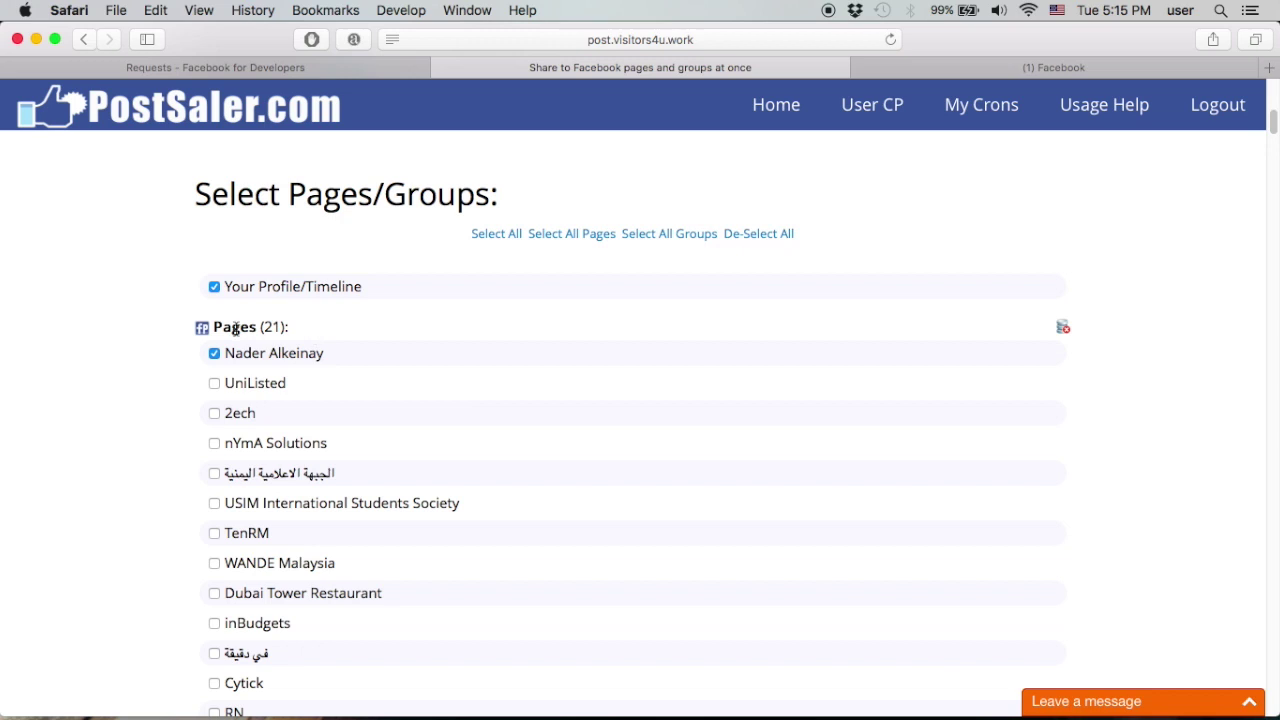
scroll(389, 557, "up", 10)
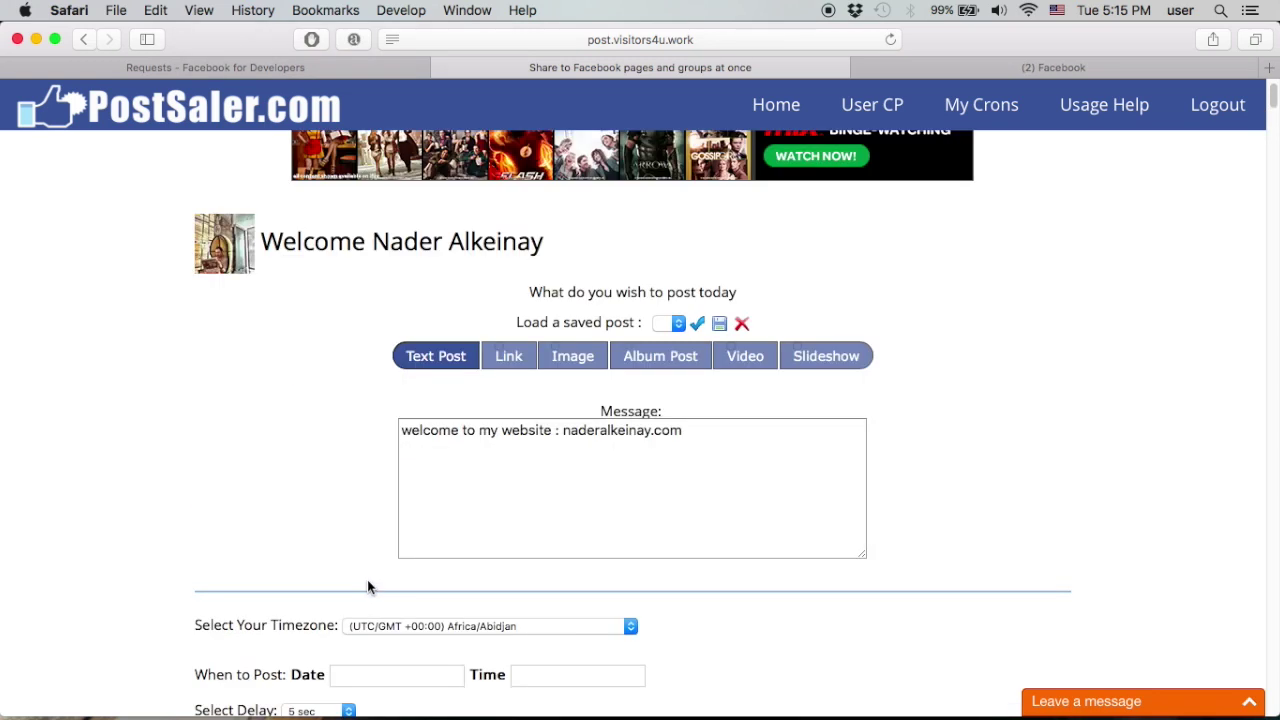
scroll(364, 588, "up", 1)
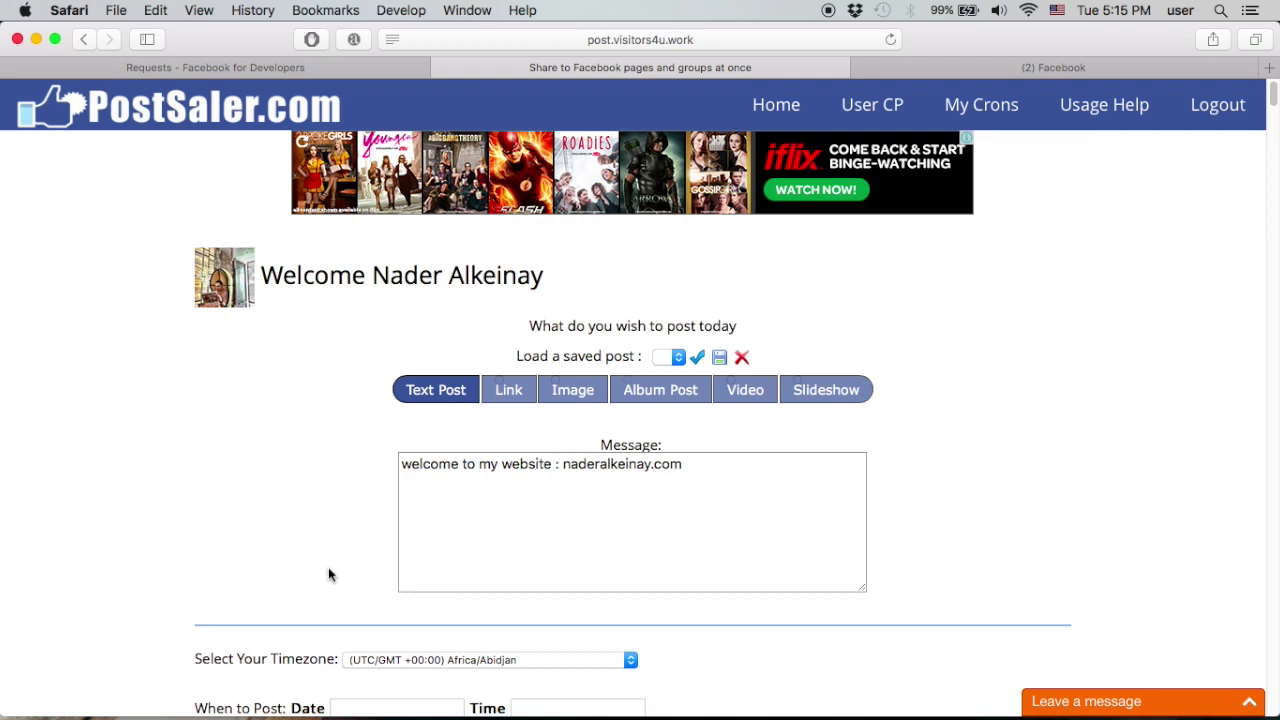
scroll(385, 570, "down", 5)
scroll(520, 563, "down", 10)
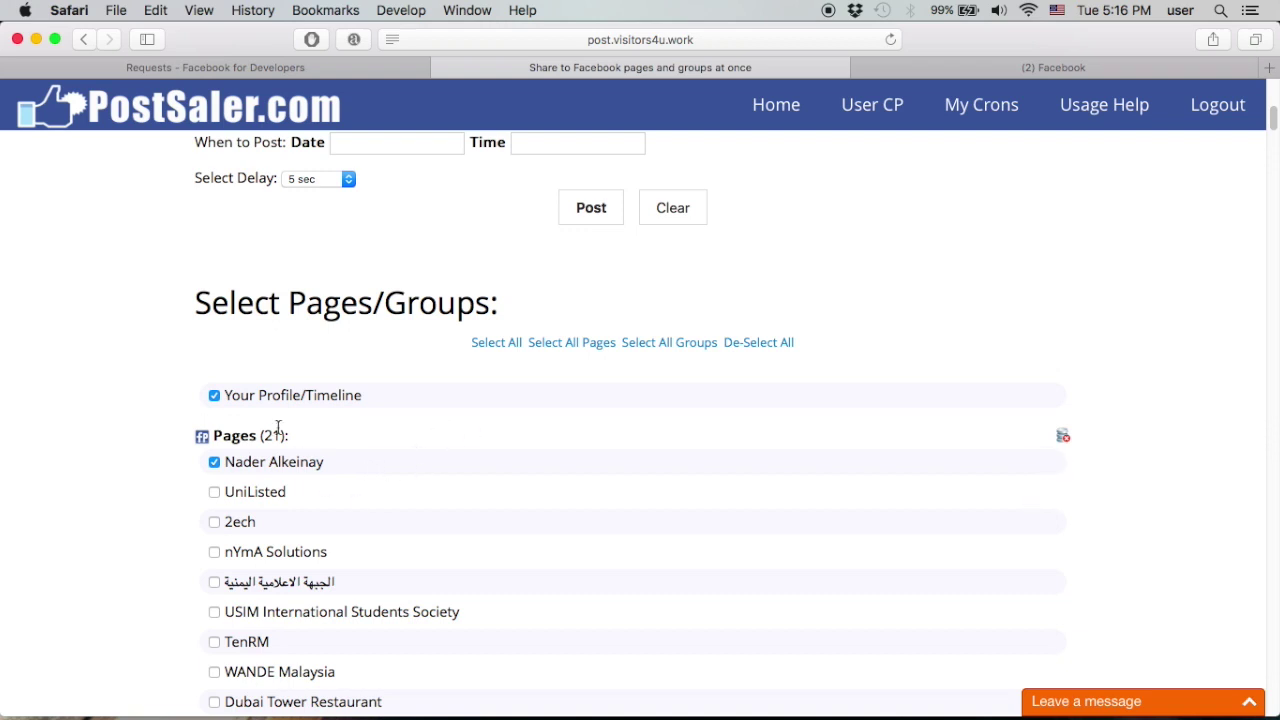
scroll(322, 575, "up", 6)
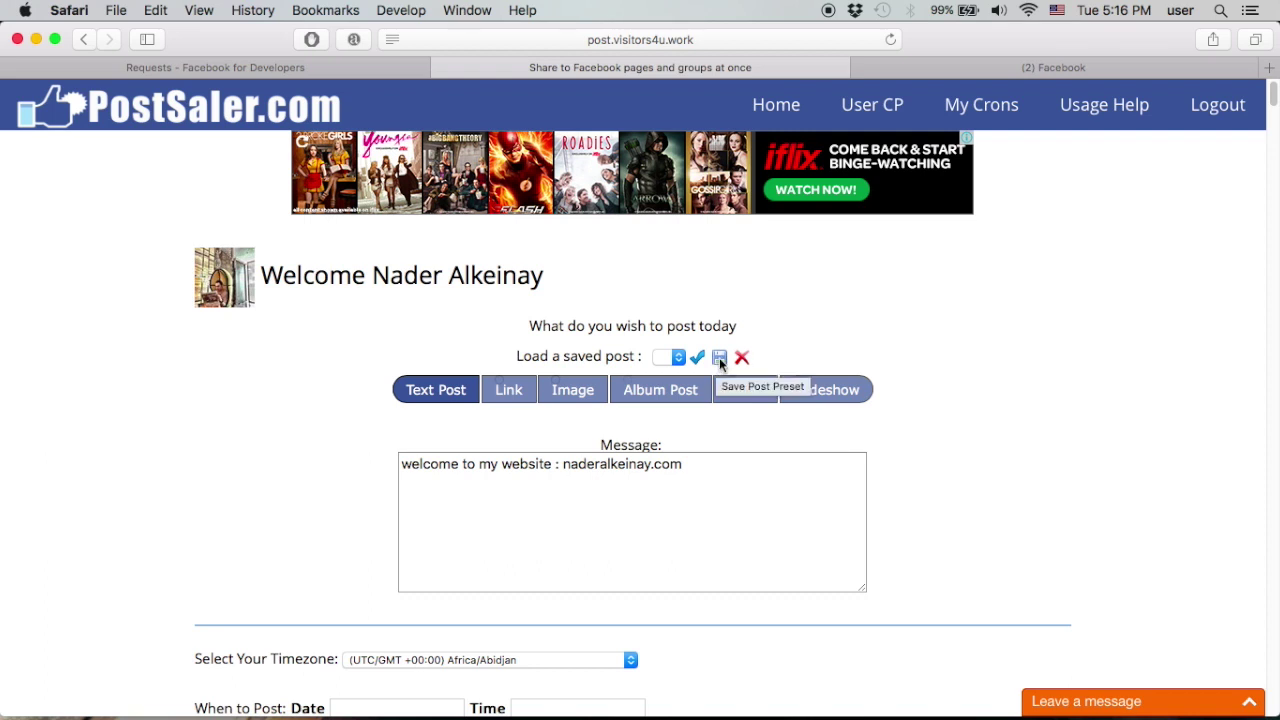
Save the composed post as a preset named 'welcome'.
left_click(720, 358)
type("welcome")
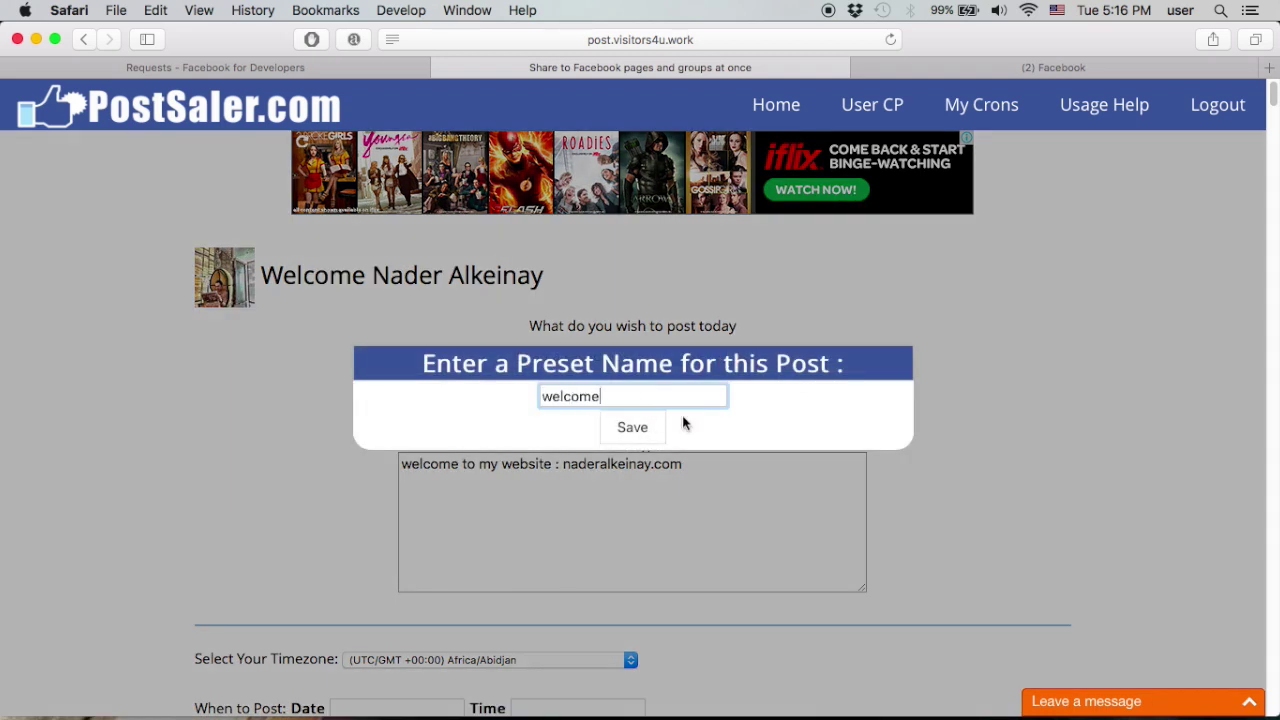
left_click(660, 427)
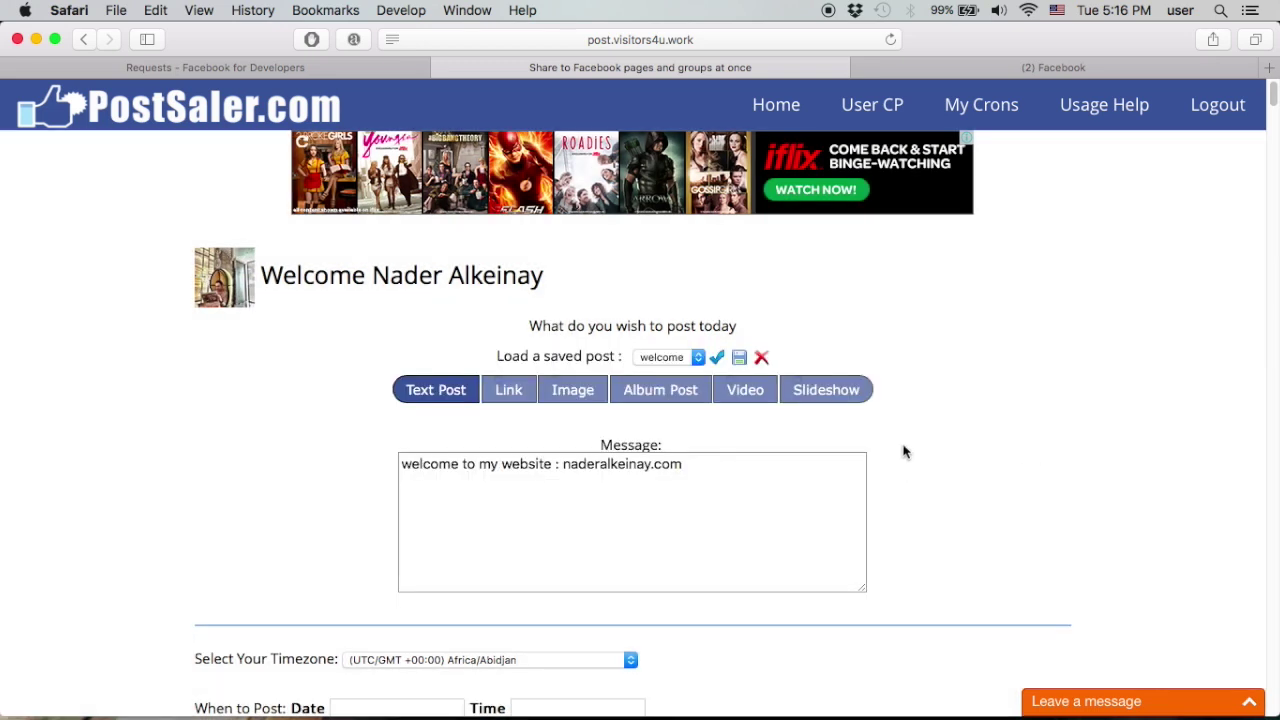
Reset to an empty posting form from Home.
scroll(212, 337, "down", 3)
scroll(697, 471, "up", 3)
left_click(790, 110)
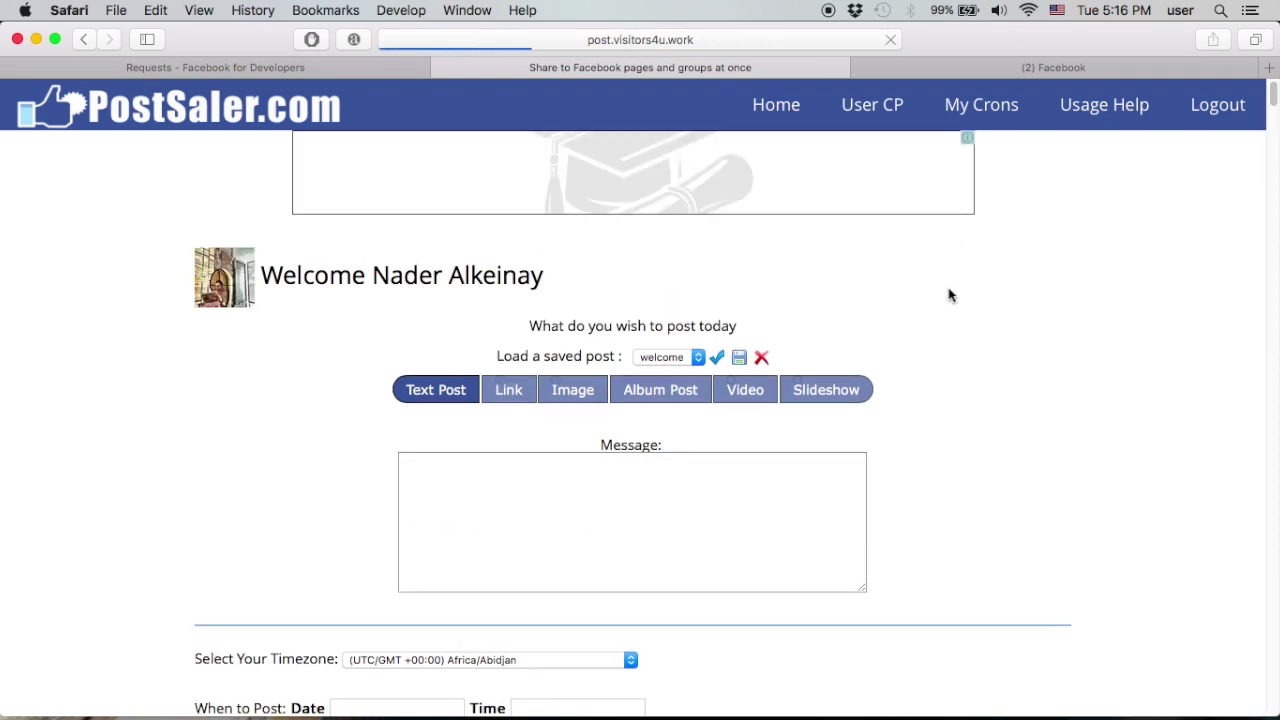
Load the saved 'welcome' preset and review the restored page list.
left_click(686, 357)
left_click(686, 357)
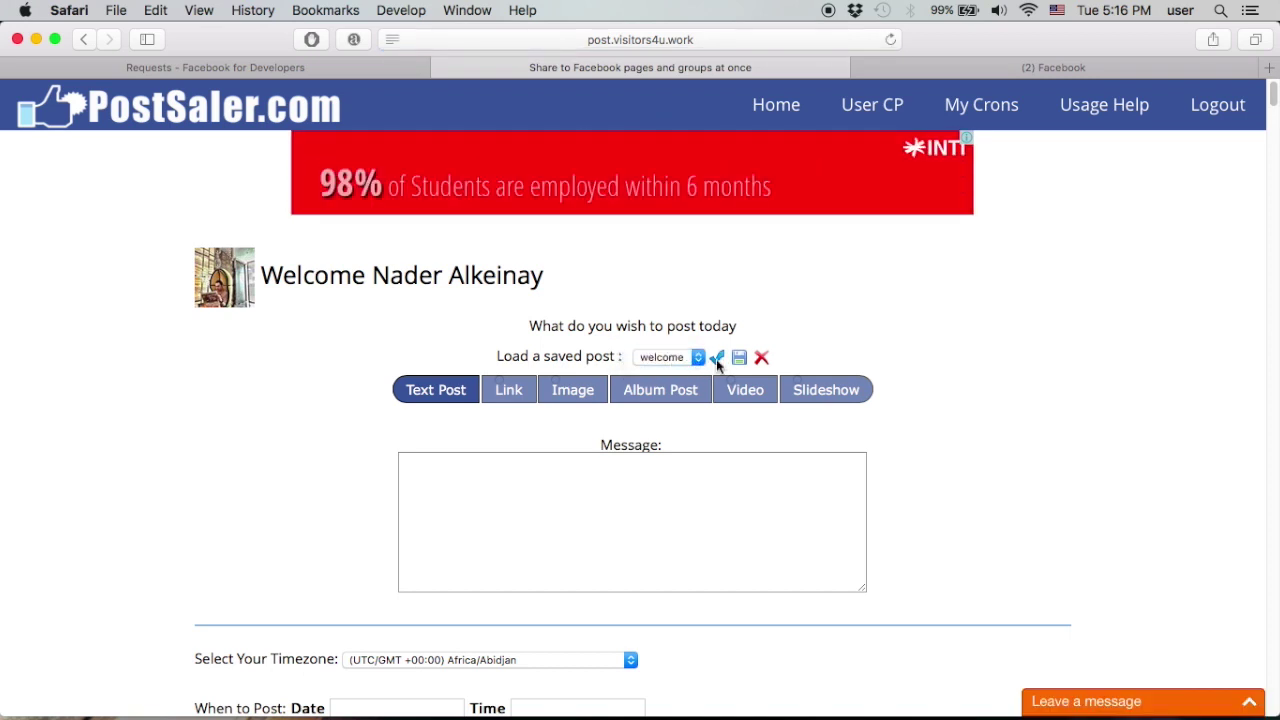
left_click(716, 359)
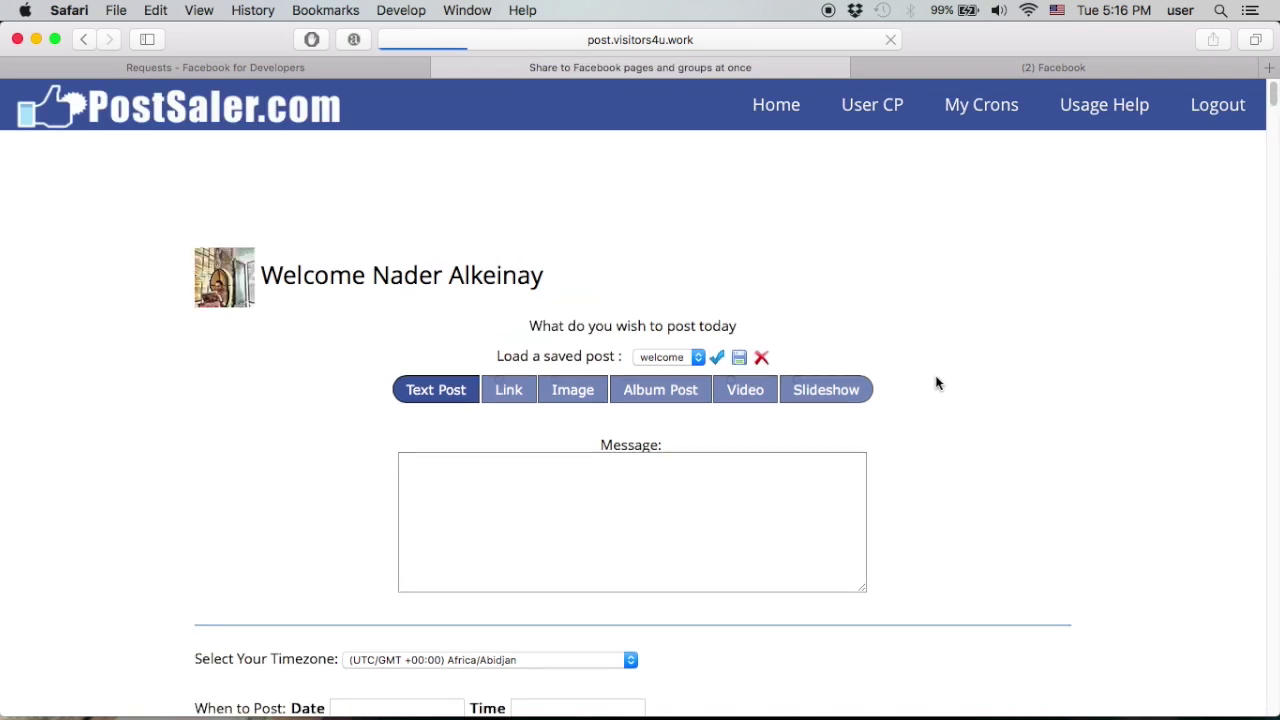
scroll(936, 383, "down", 2)
scroll(936, 383, "down", 5)
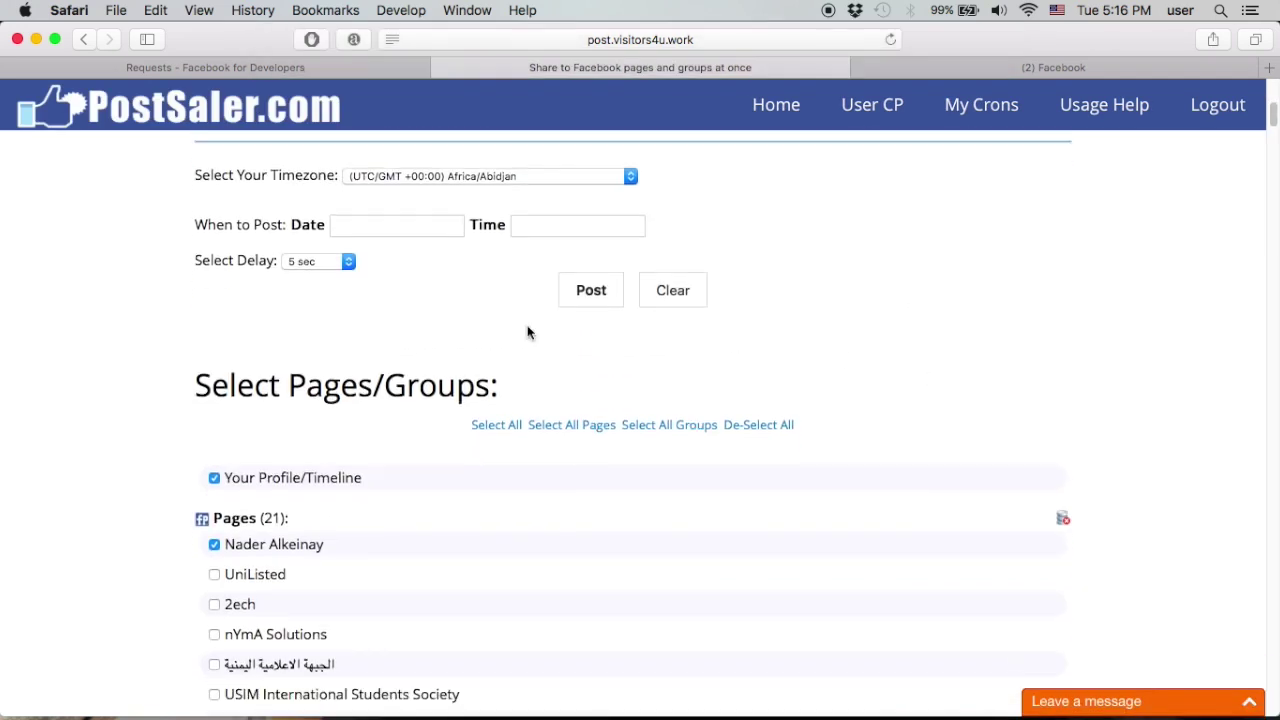
scroll(240, 450, "down", 6)
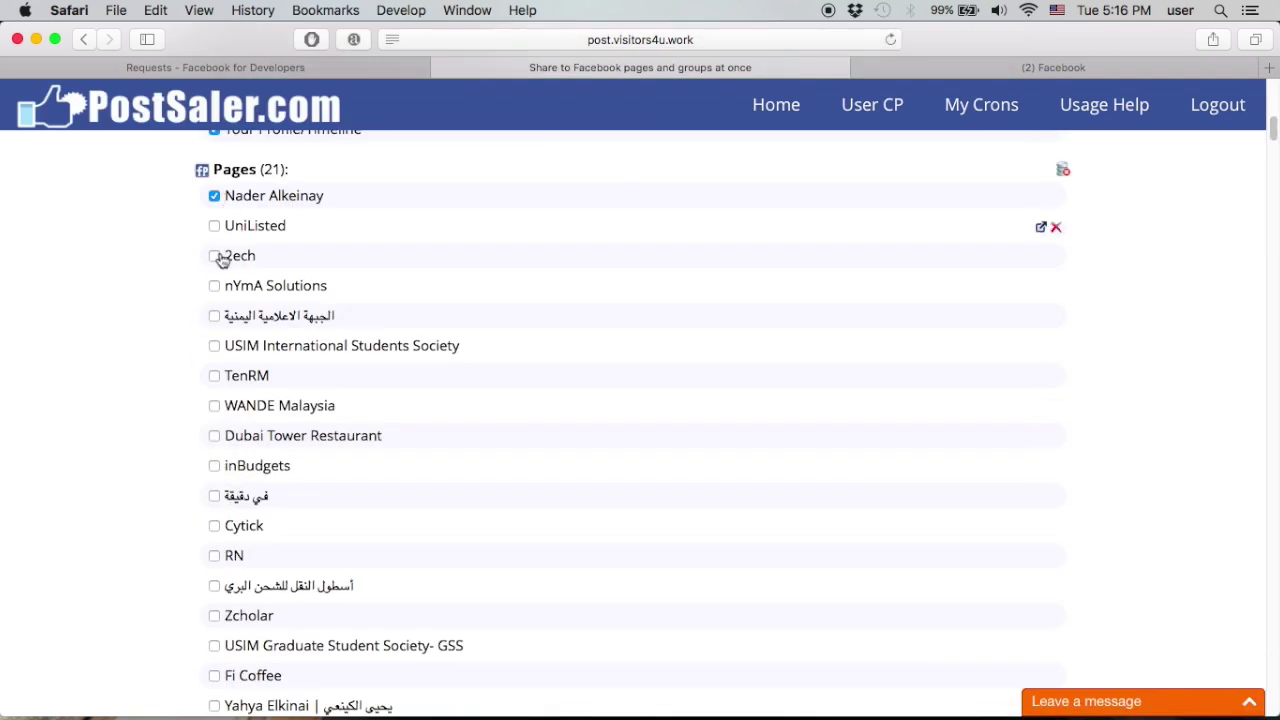
scroll(211, 297, "down", 10)
scroll(220, 432, "down", 3)
scroll(171, 366, "down", 5)
scroll(366, 460, "down", 5)
scroll(366, 383, "down", 5)
scroll(390, 400, "up", 5)
Check the restored welcome message text in the message box.
scroll(404, 407, "up", 5)
scroll(404, 407, "up", 5)
scroll(281, 390, "up", 5)
scroll(281, 390, "up", 10)
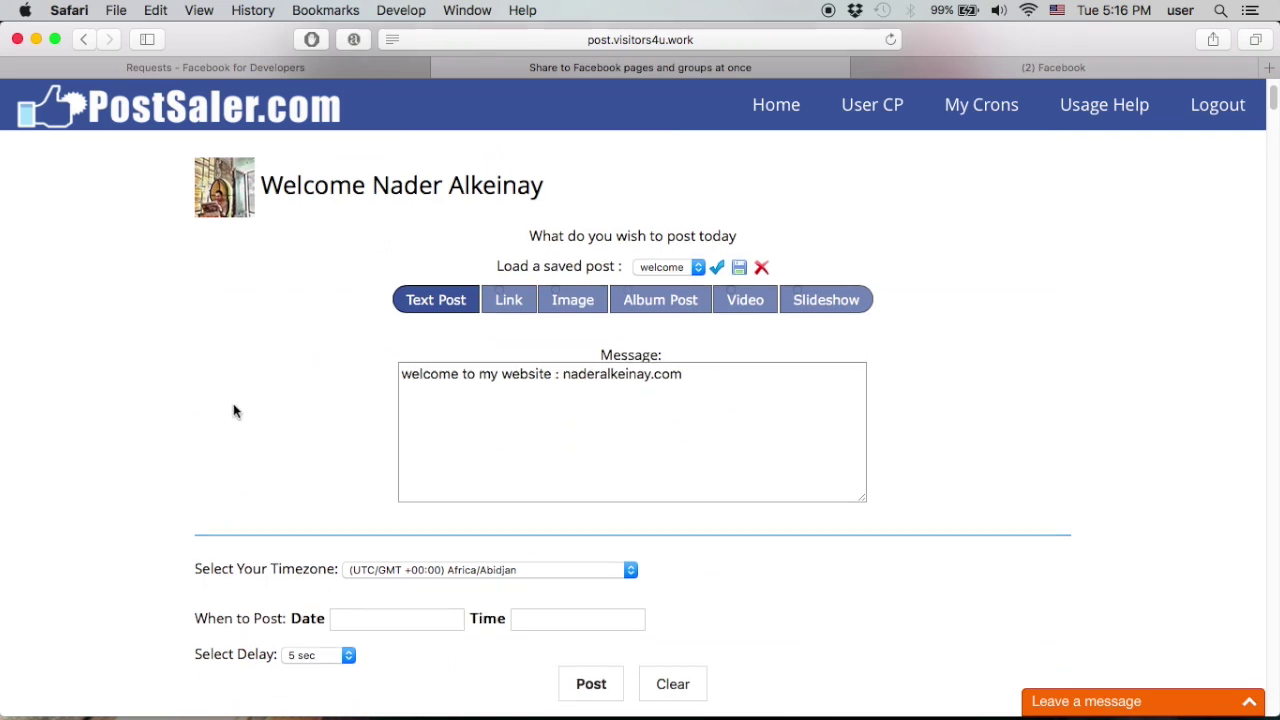
left_click_drag(724, 375, 356, 365)
left_click(300, 380)
Post the welcome message to the checked targets, yielding five cron posts.
scroll(356, 414, "down", 5)
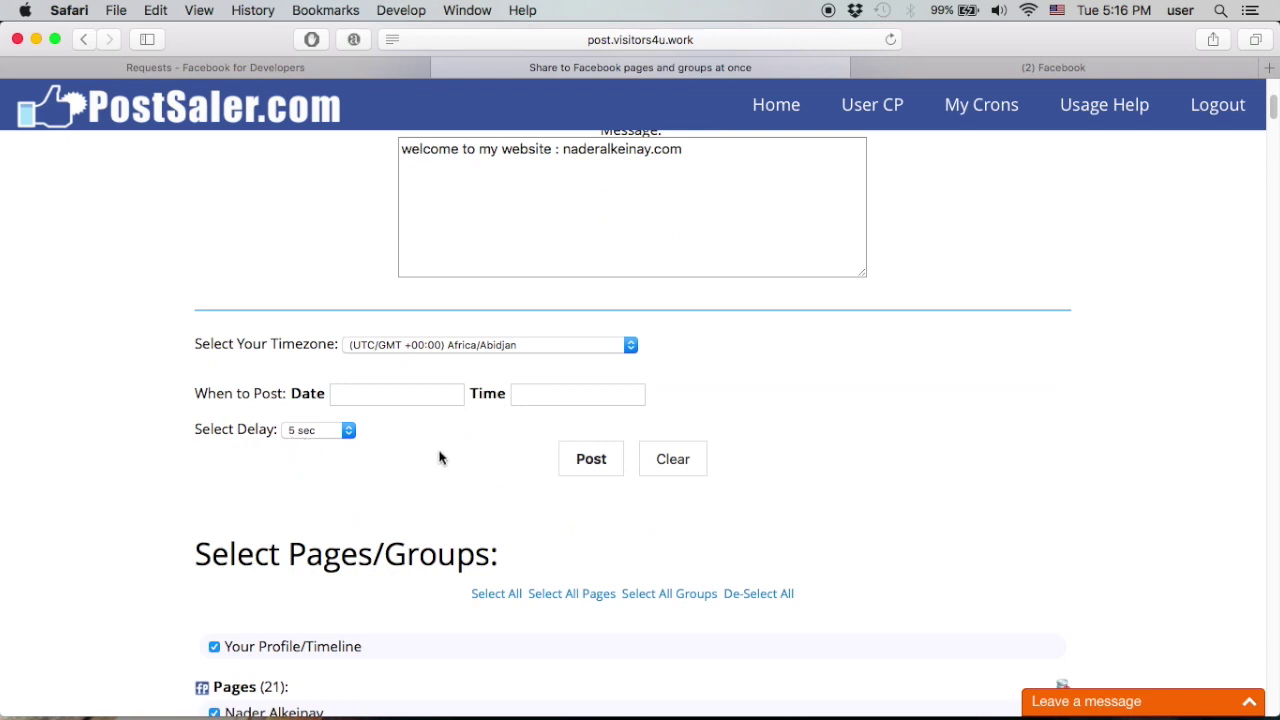
scroll(415, 490, "down", 8)
scroll(475, 492, "up", 4)
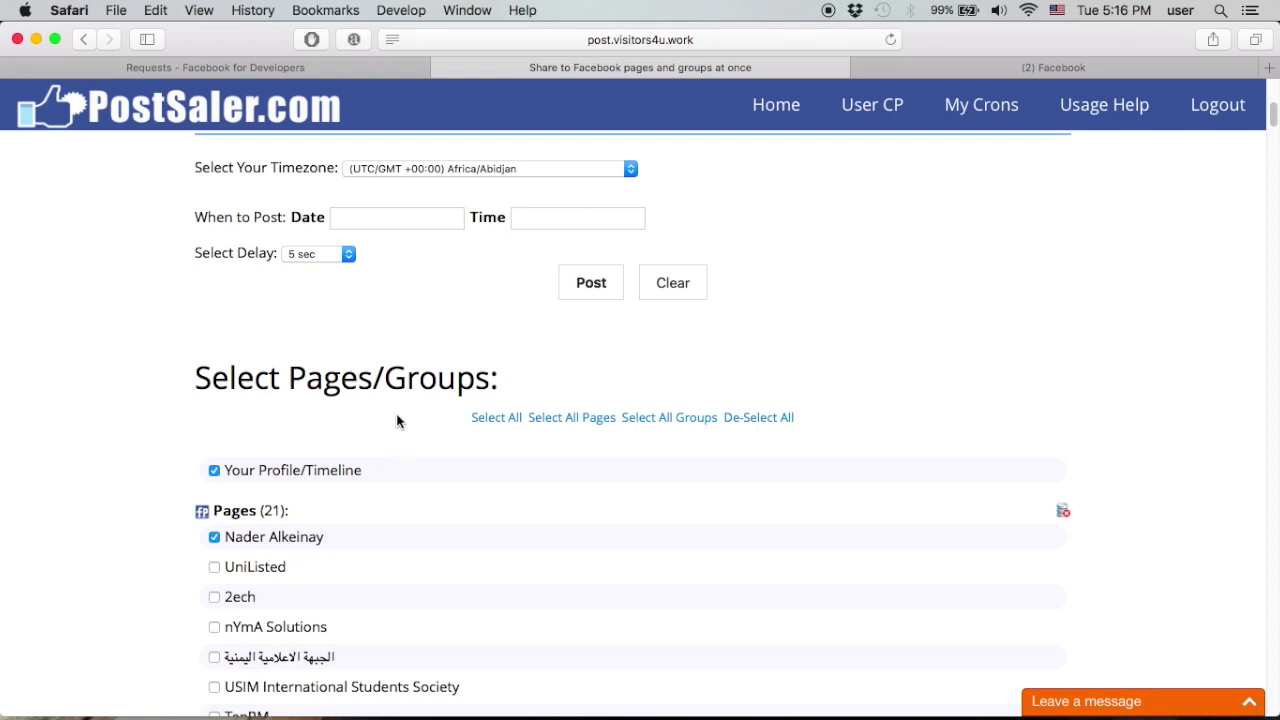
scroll(410, 425, "up", 6)
scroll(423, 430, "up", 4)
scroll(480, 428, "down", 8)
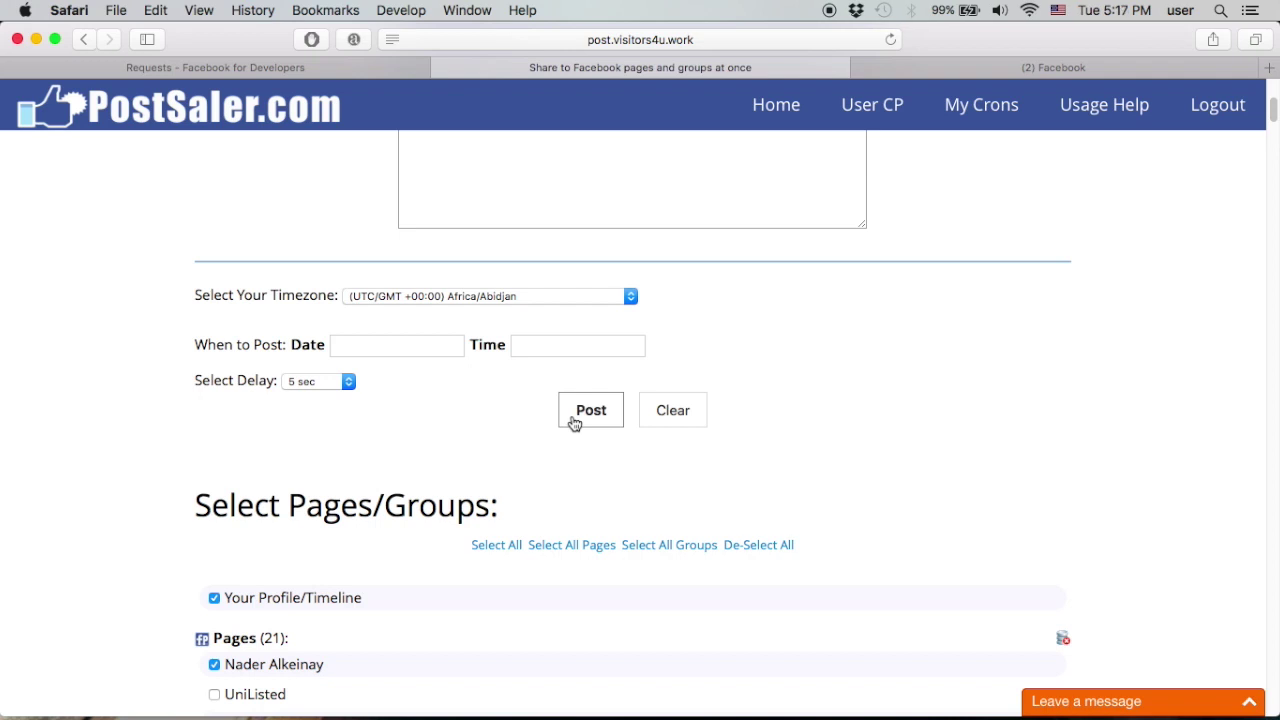
left_click(575, 422)
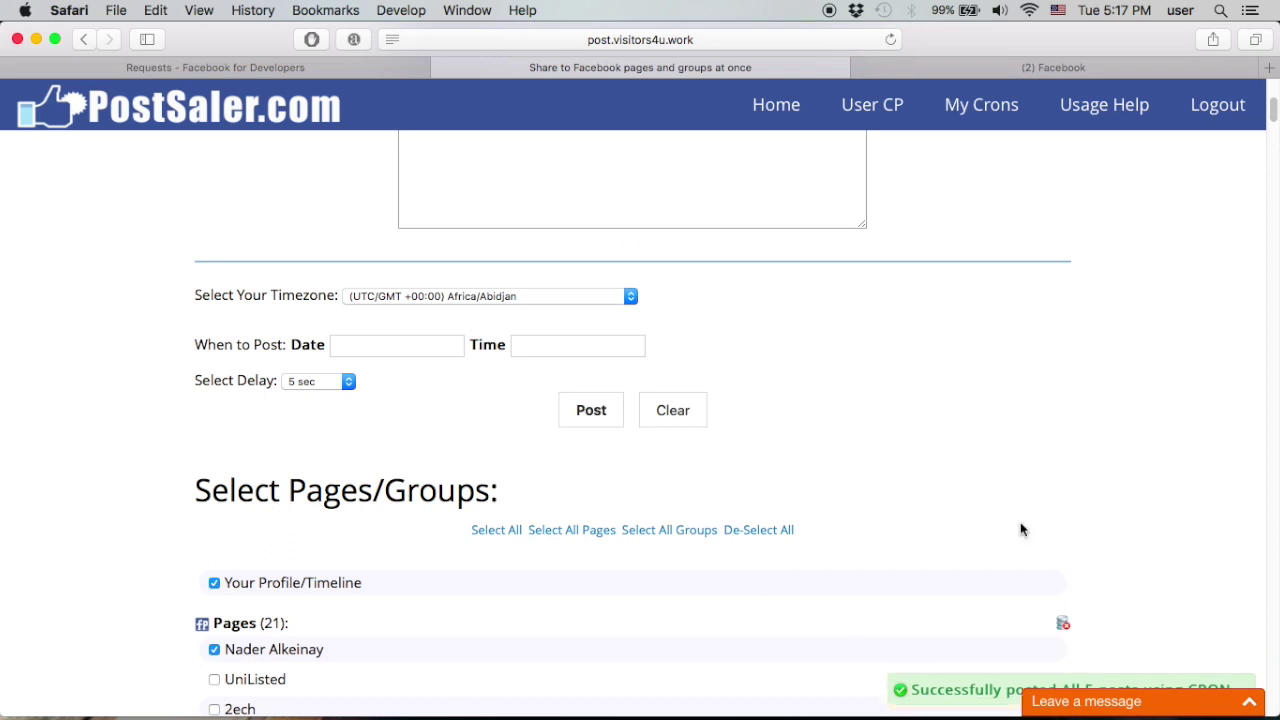
scroll(682, 478, "up", 5)
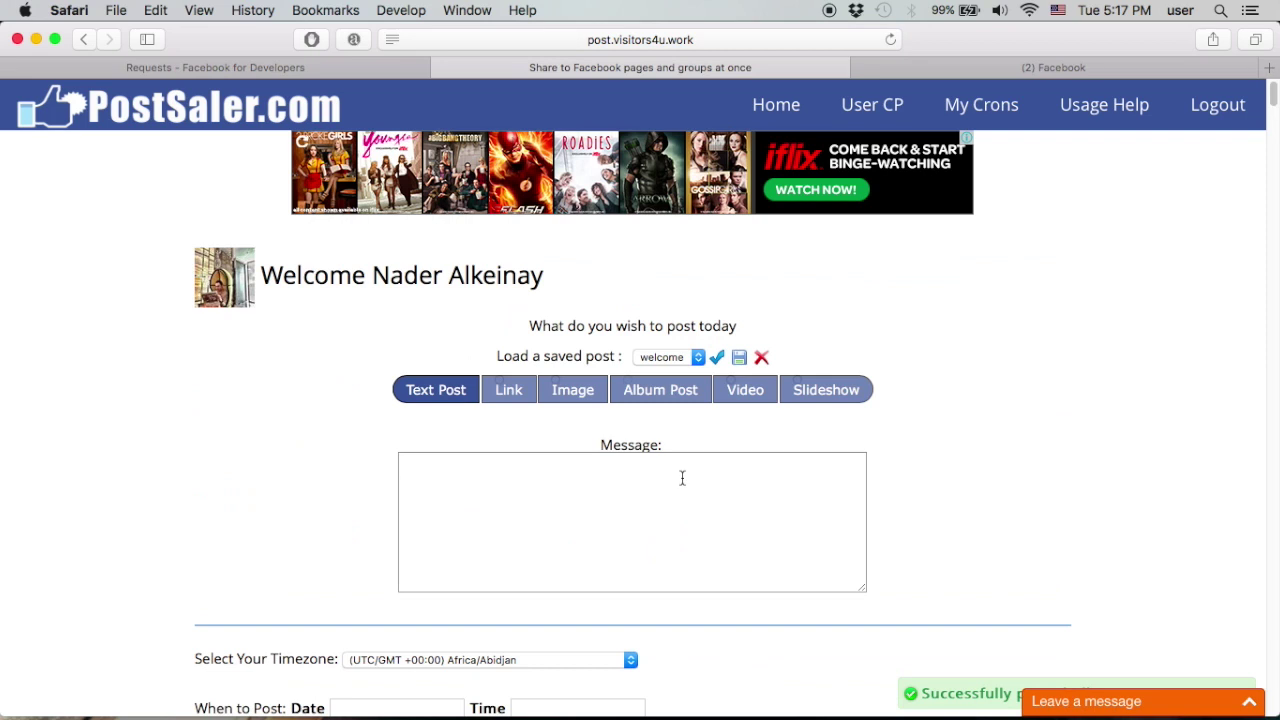
Review the five welcome-message cron jobs scheduled for 17:17, then switch to Facebook.
left_click(976, 114)
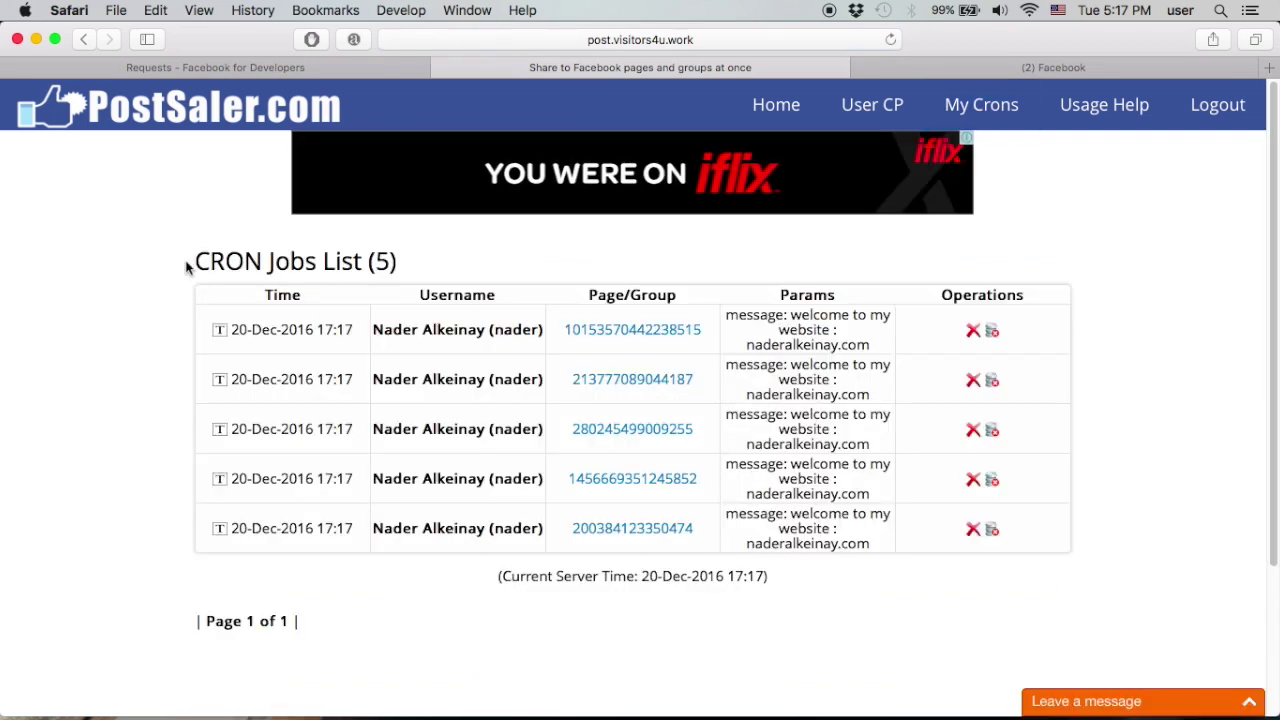
mouse_move(186, 266)
left_mouse_down()
mouse_move(423, 271)
mouse_move(574, 526)
mouse_move(1137, 614)
mouse_move(1140, 566)
left_mouse_up()
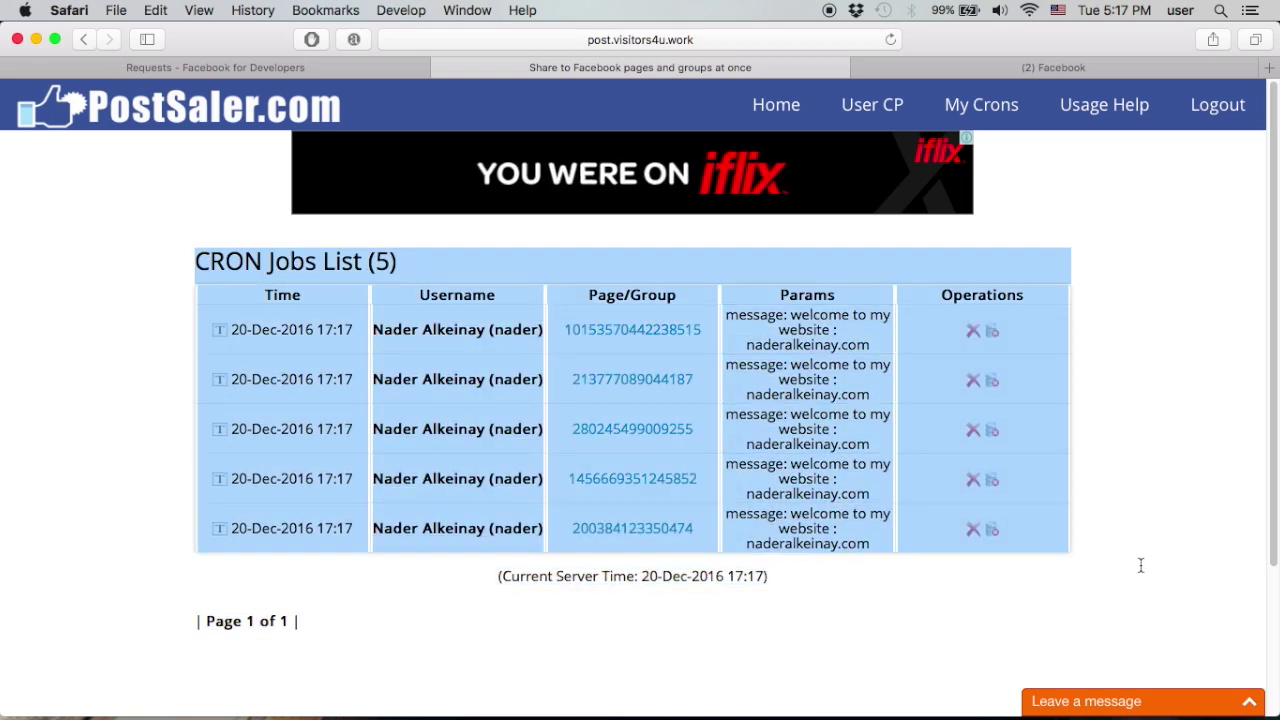
left_click(141, 401)
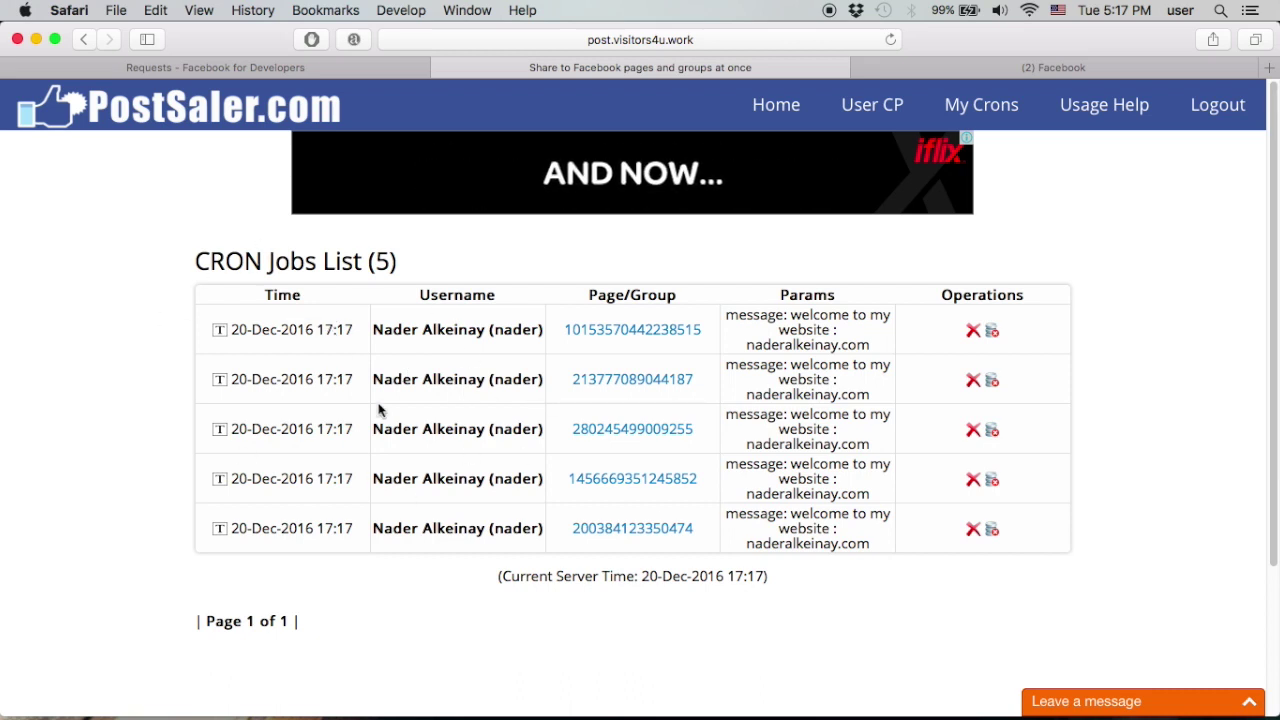
left_click(889, 41)
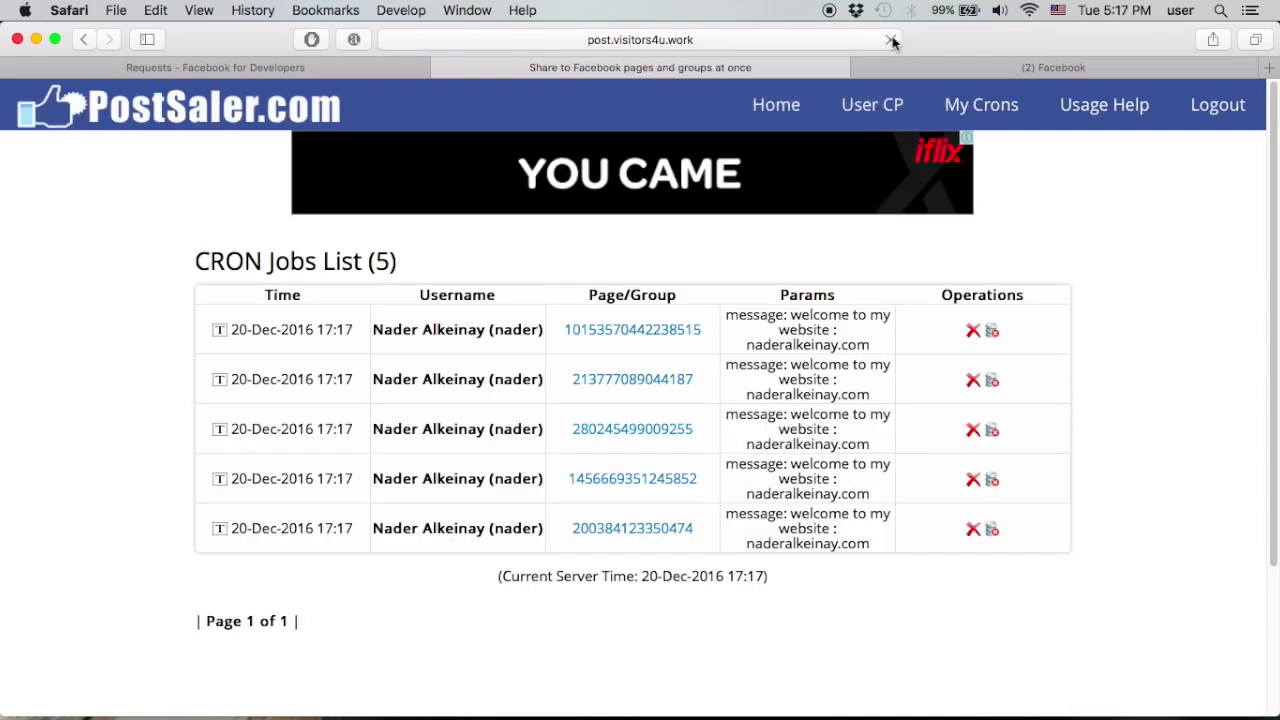
key("ctrl+shift+Tab")
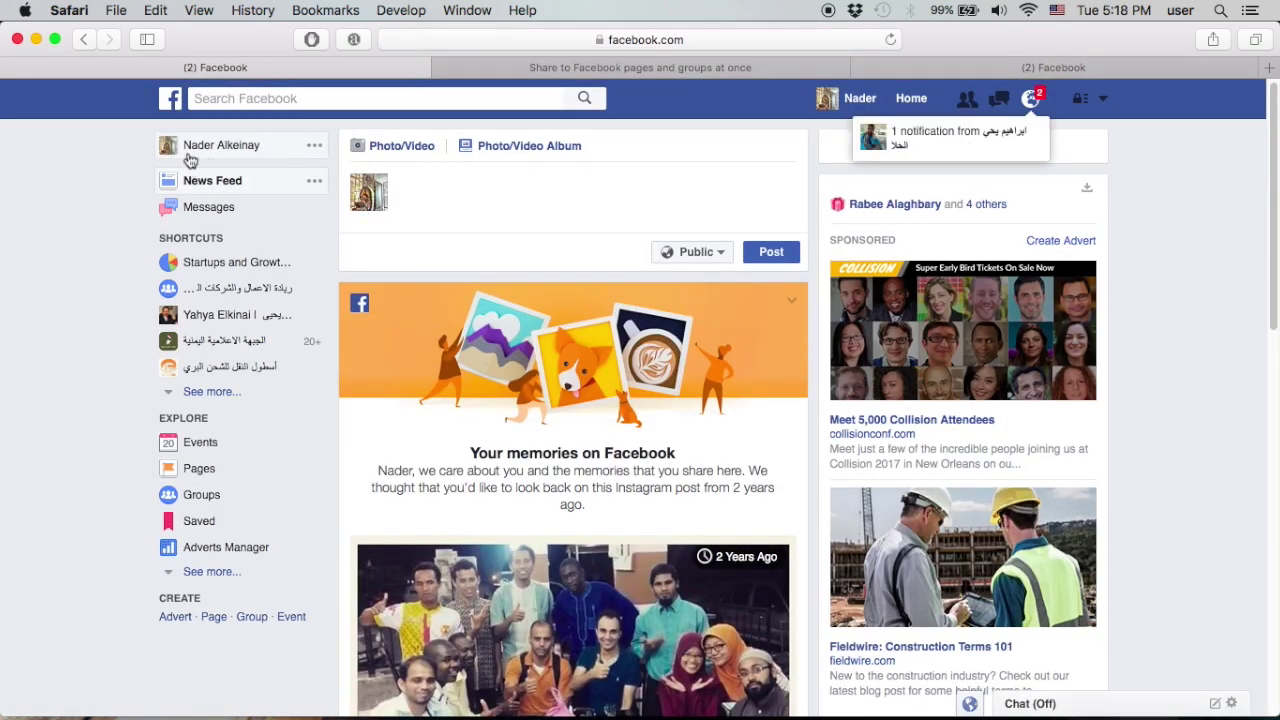
Open the Facebook profile and reload it to find today's welcome posts.
left_click(204, 148)
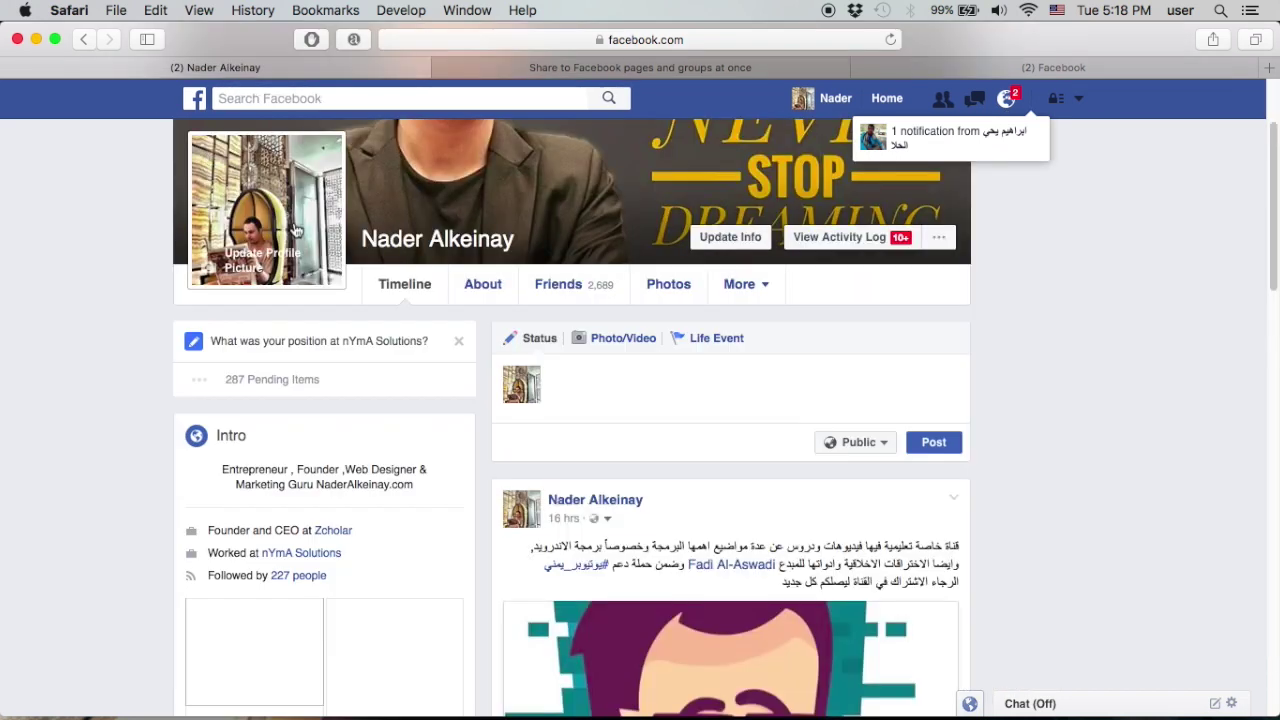
left_click(832, 244)
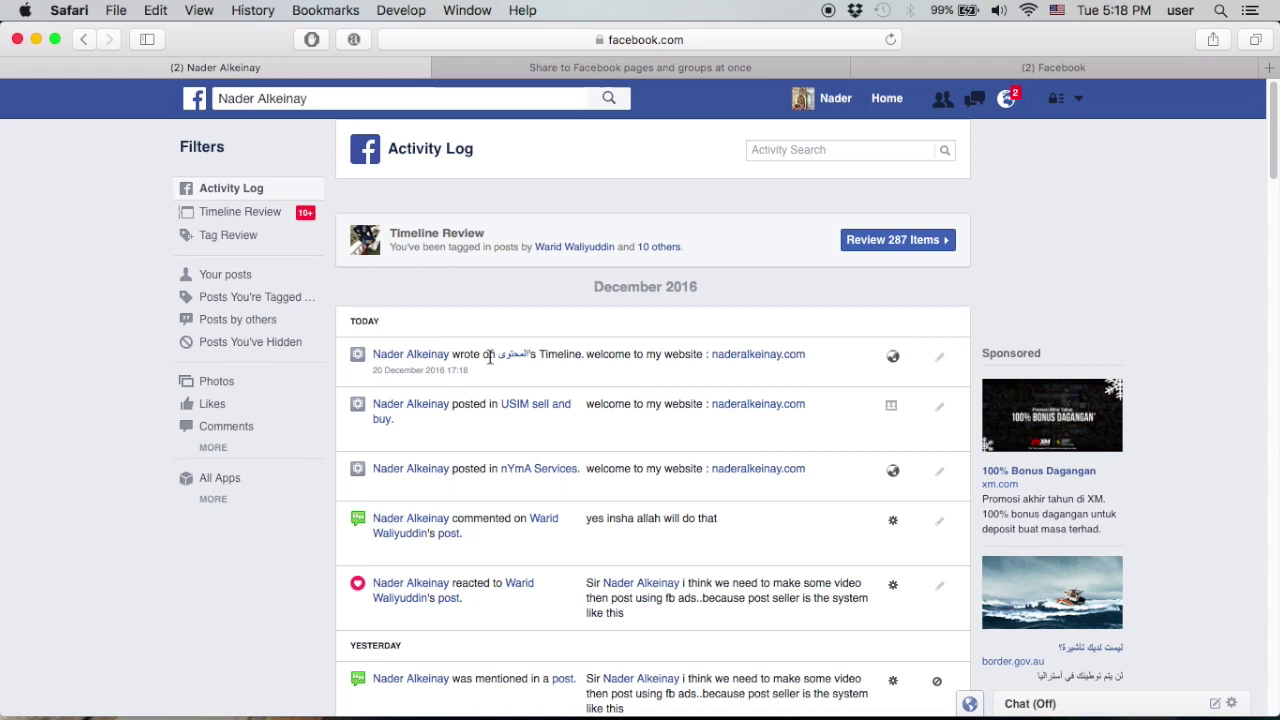
Reload the PostSaler cron list and highlight its '(2)' pending-job count.
left_click(731, 67)
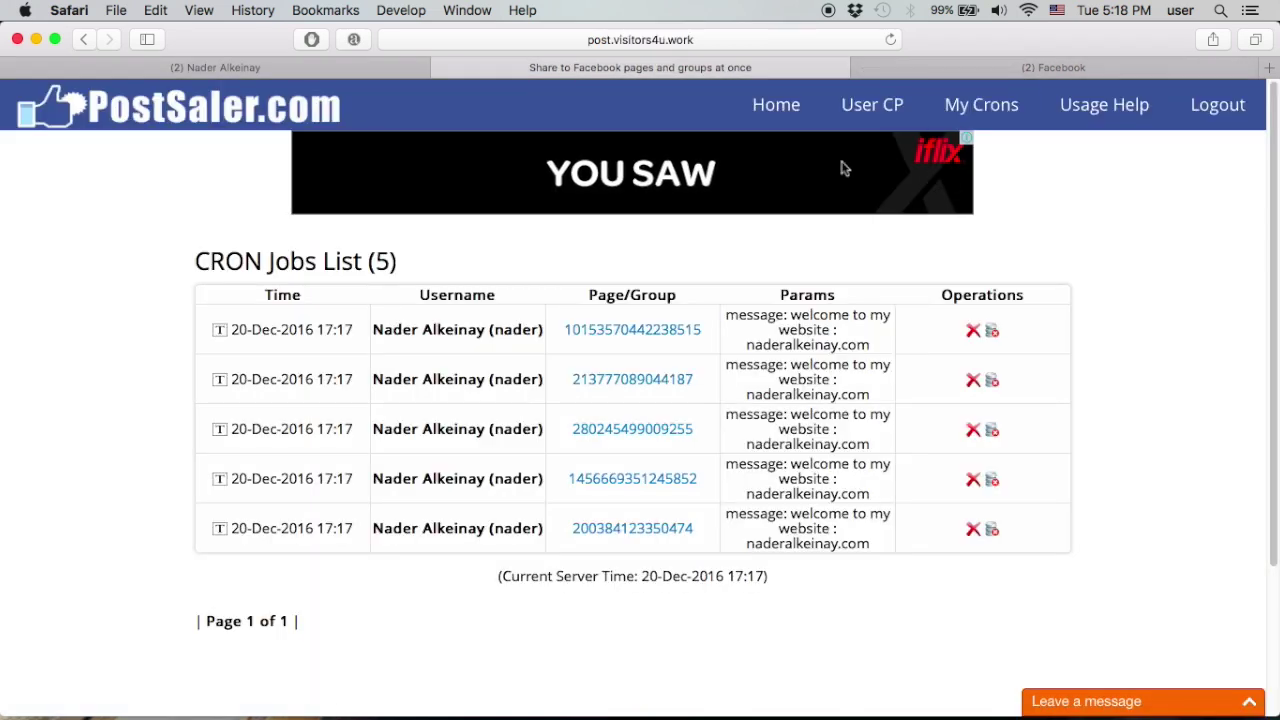
left_click(891, 39)
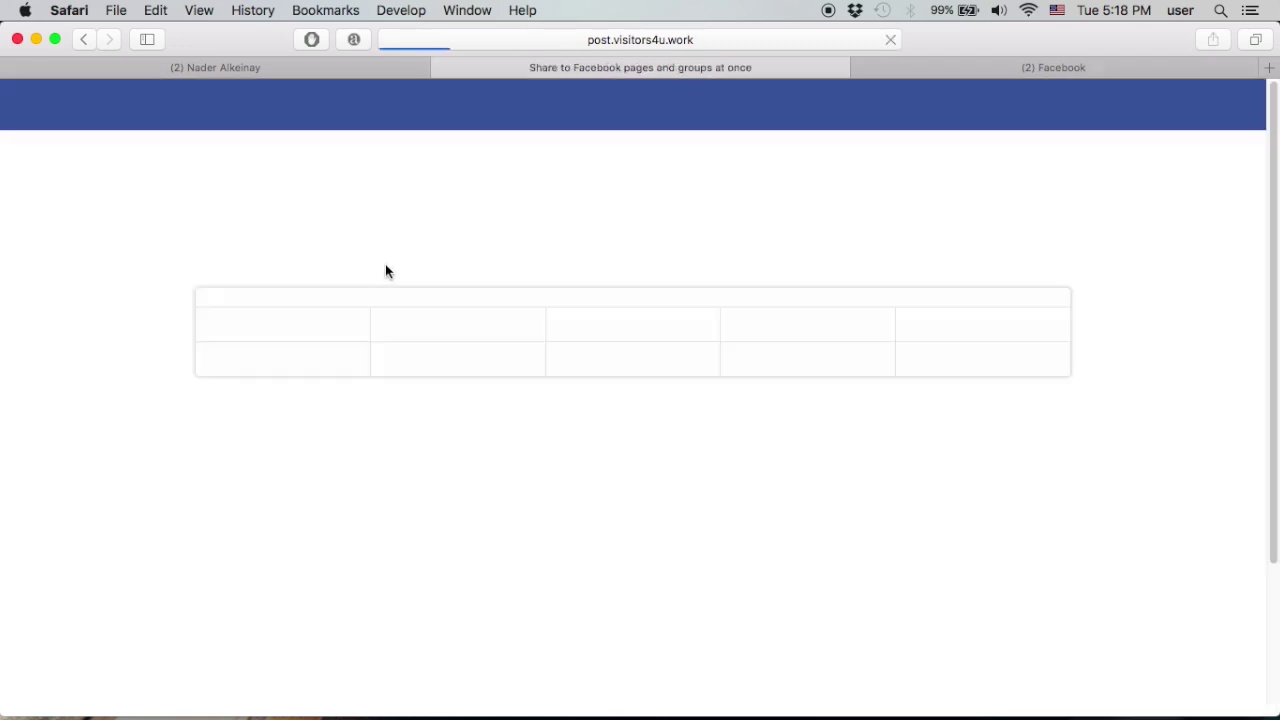
left_click_drag(343, 266, 526, 260)
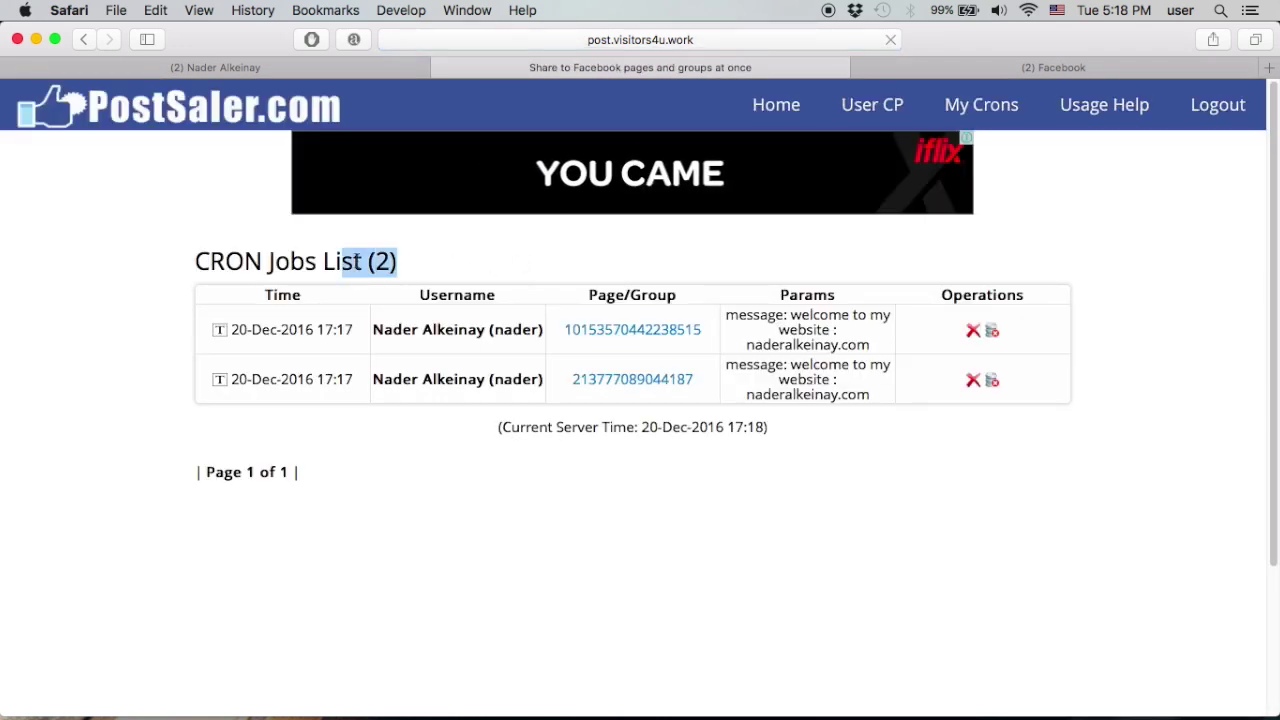
left_click(392, 261)
left_click_drag(397, 261, 360, 262)
Open the المحتوى timeline post from the Activity Log and check the Page's visitor posts.
left_click(213, 67)
mouse_move(478, 362)
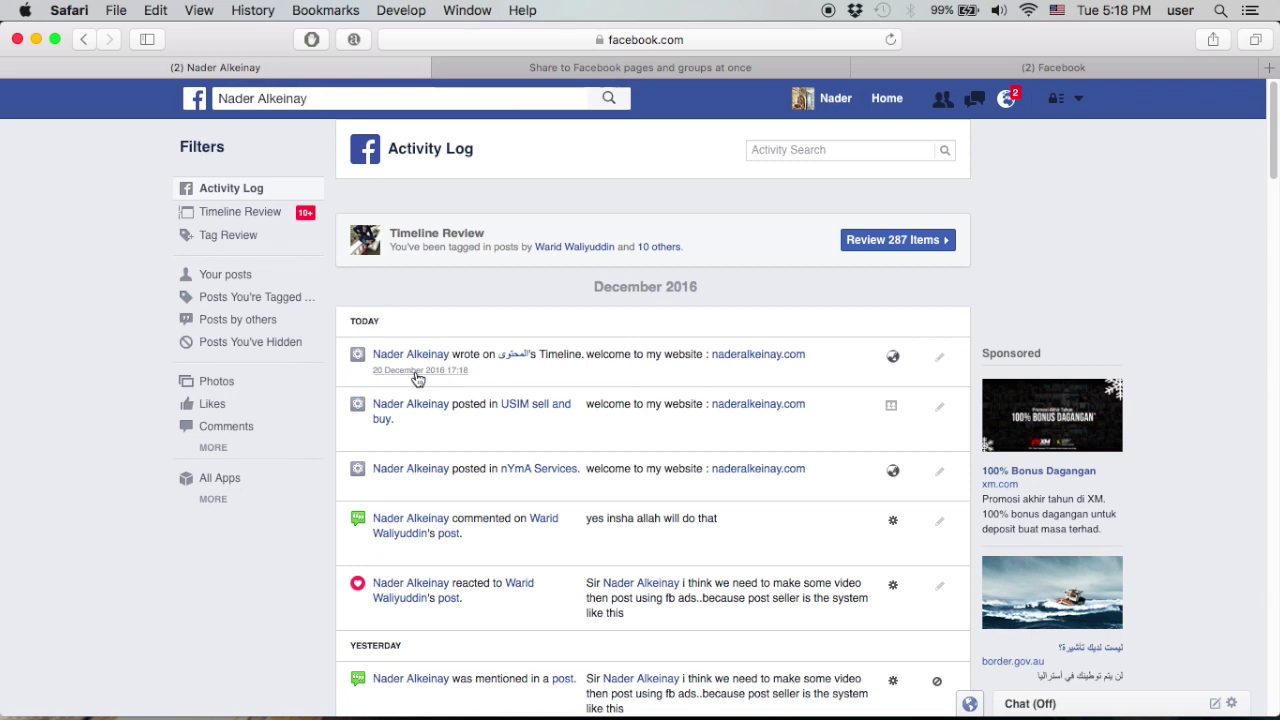
left_click(418, 372)
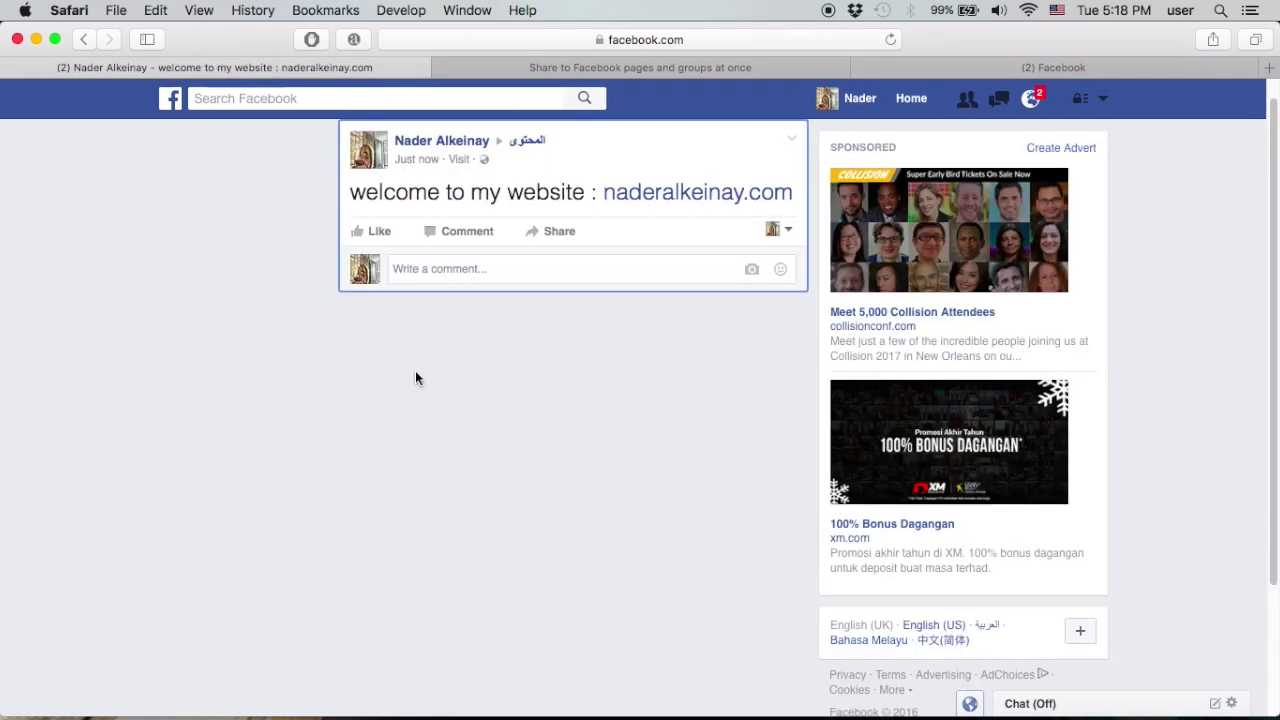
left_click(522, 142)
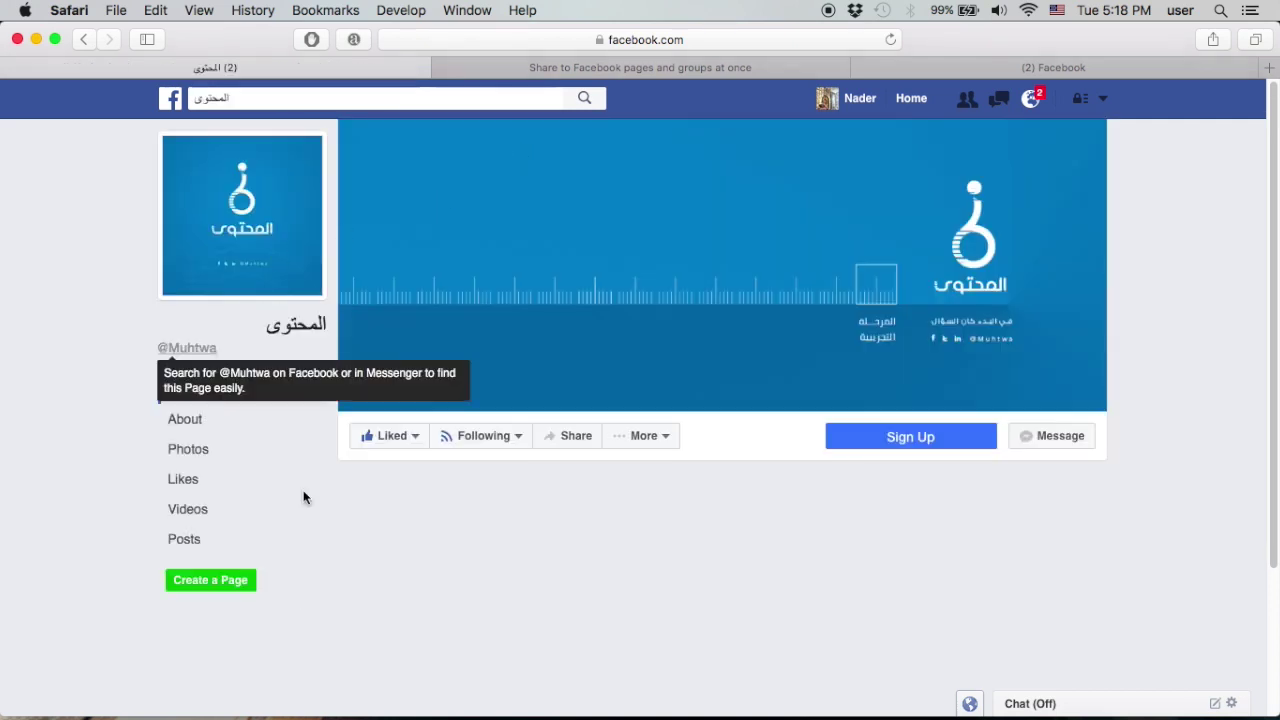
scroll(772, 503, "down", 5)
scroll(1008, 490, "down", 4)
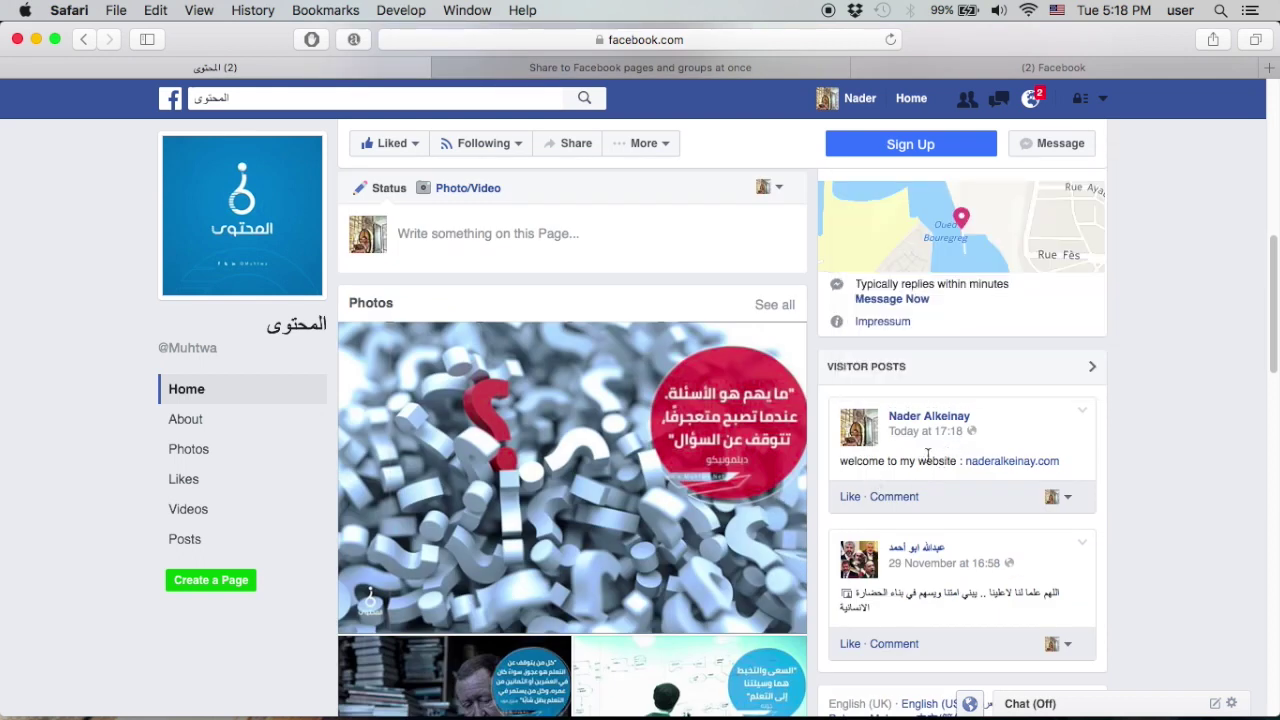
scroll(300, 240, "up", 4)
scroll(313, 268, "up", 5)
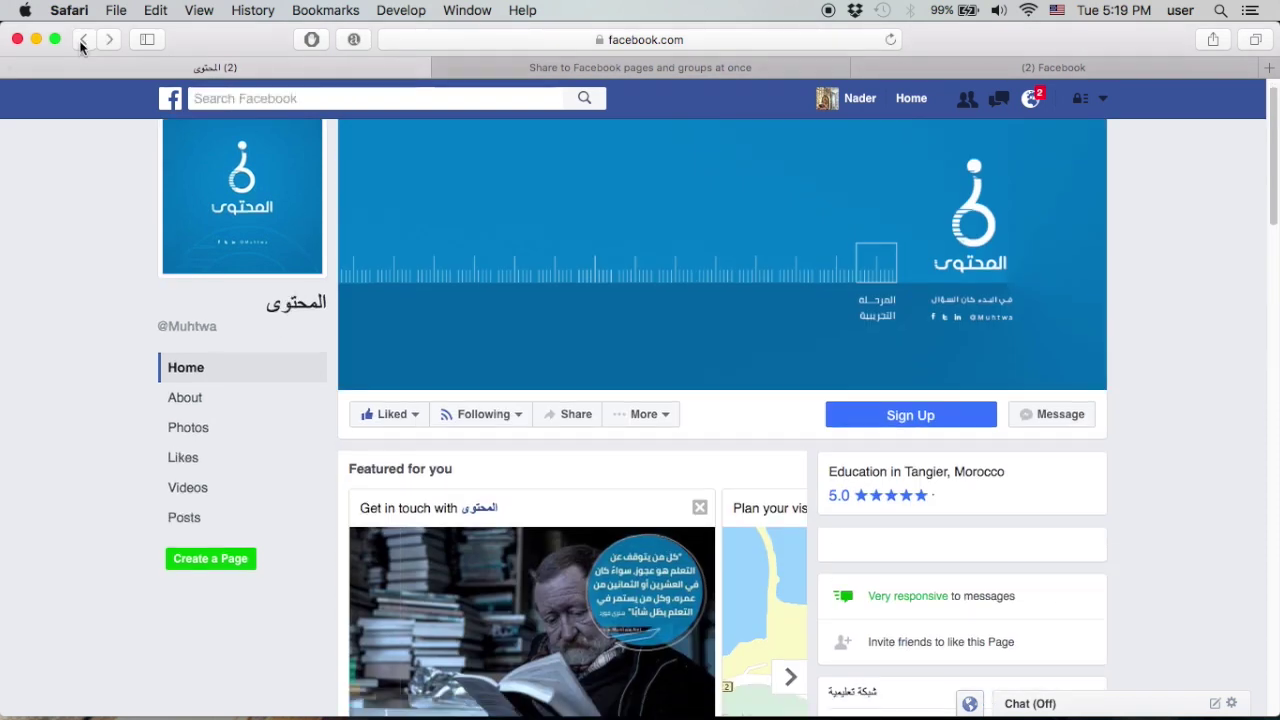
left_click(83, 40)
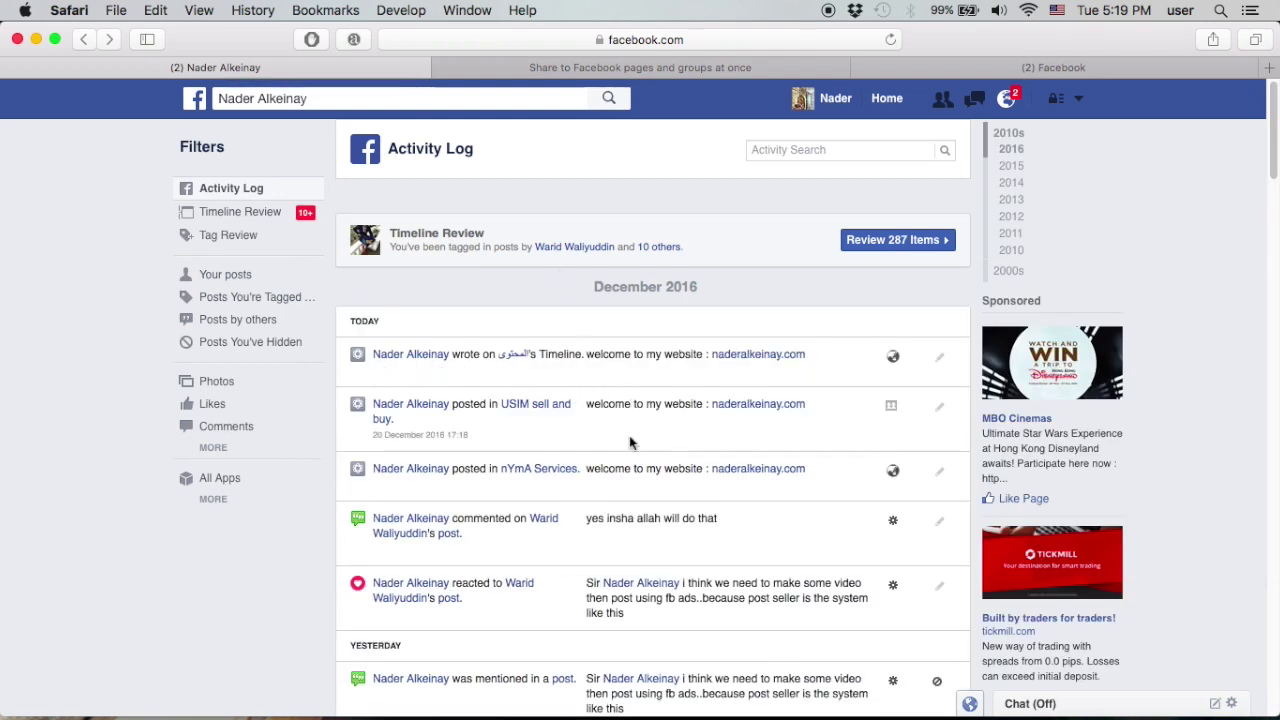
View the USIM sell and buy group's welcome post, return to the Activity Log, and open the nYmA Services post in a new tab.
left_click(440, 437)
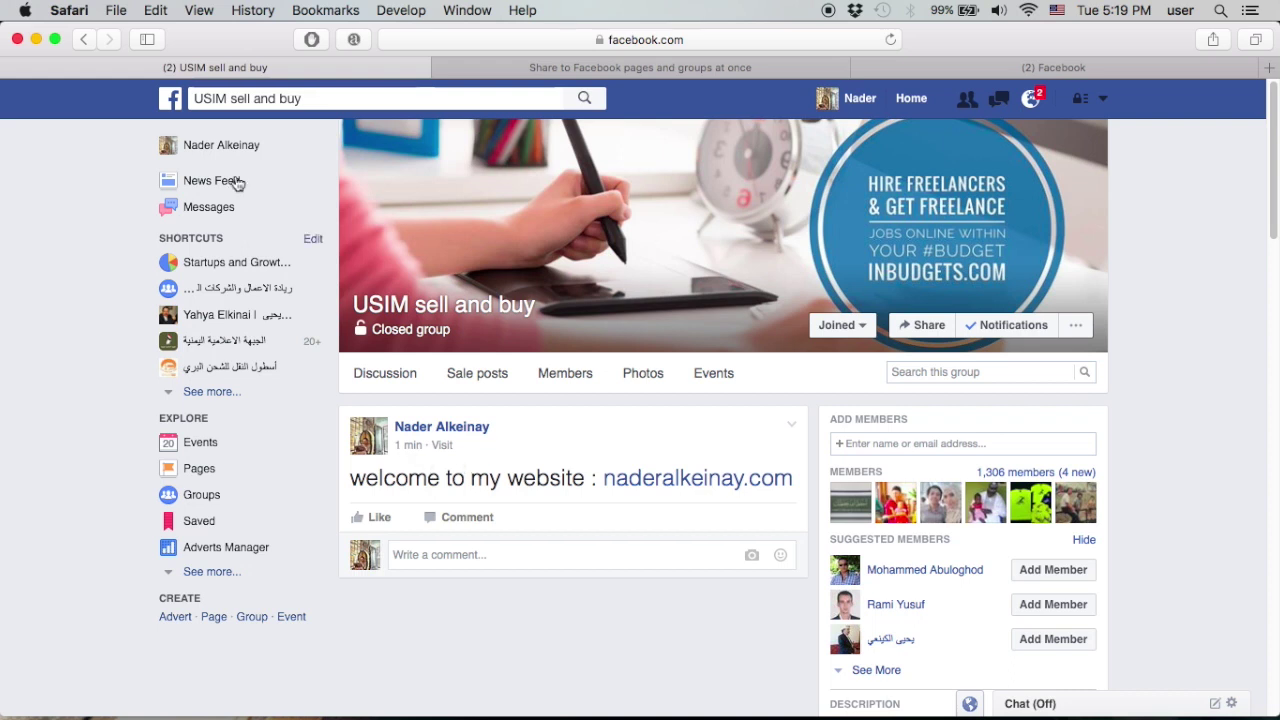
left_click(88, 40)
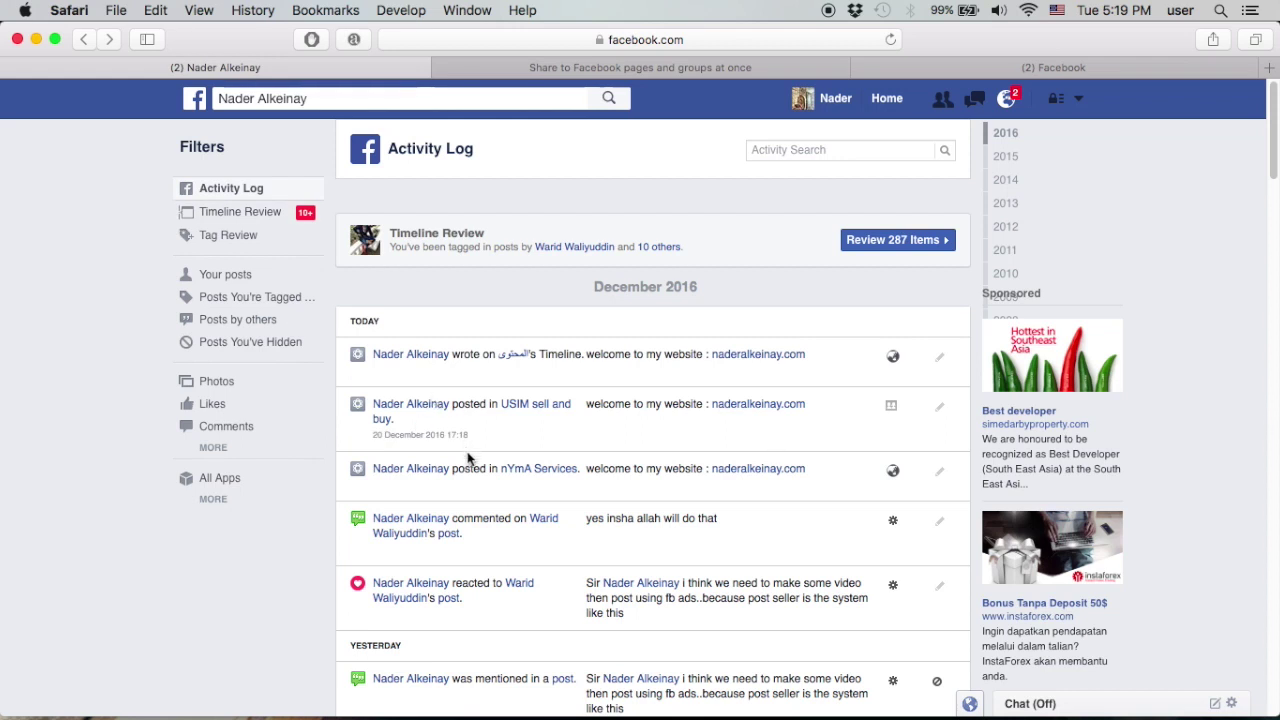
right_click(438, 490)
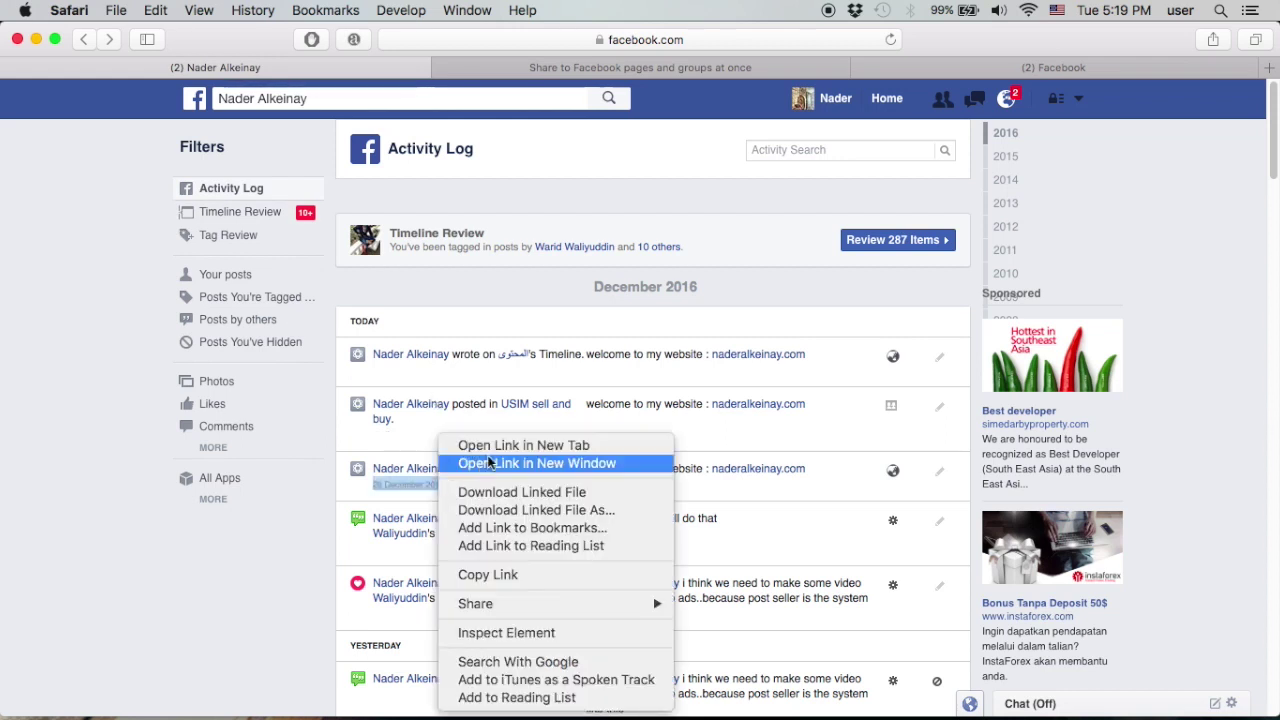
left_click(495, 446)
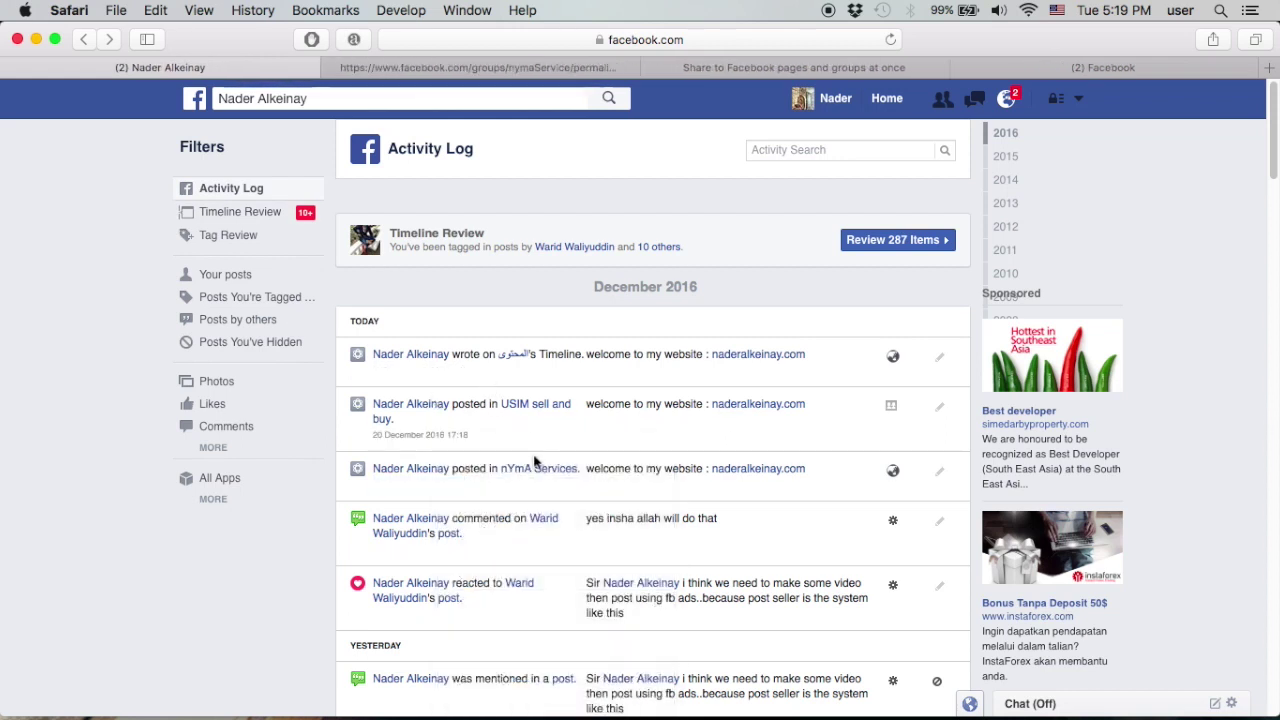
On the PostSaler cron jobs page, highlight the (2) pending-job count and reload the list.
left_click(862, 70)
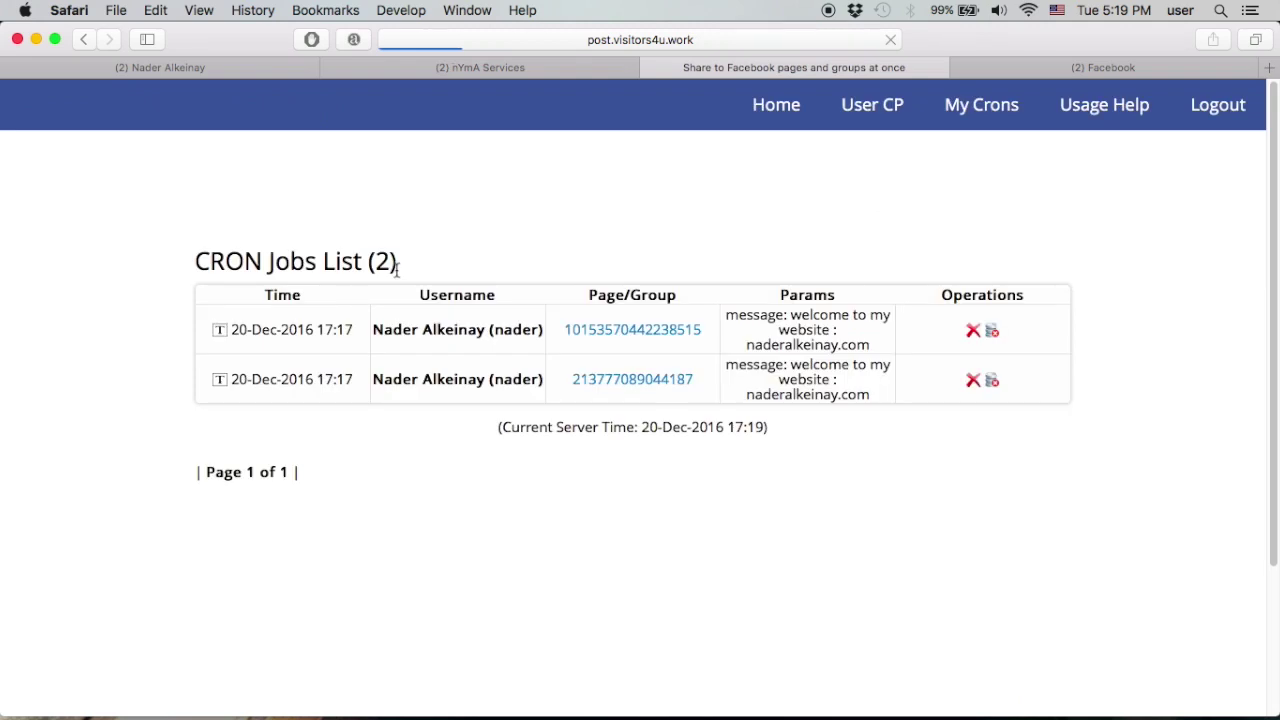
left_click_drag(366, 261, 405, 261)
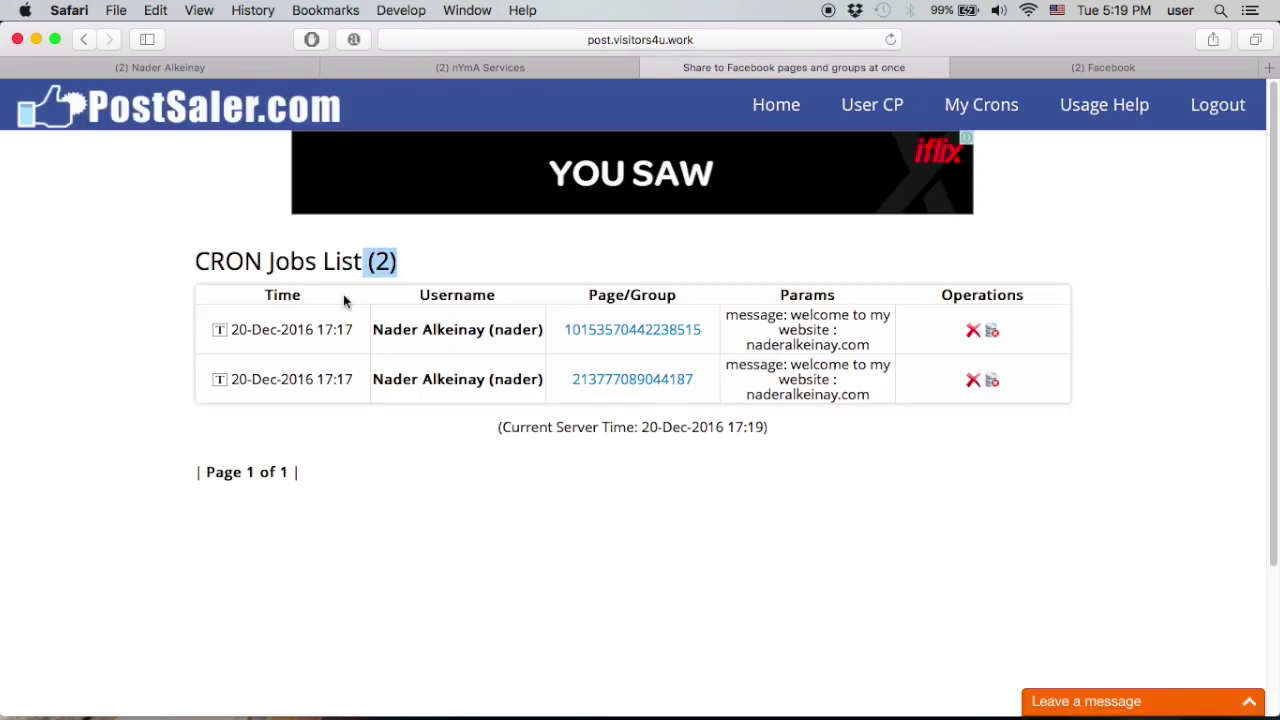
left_click(890, 40)
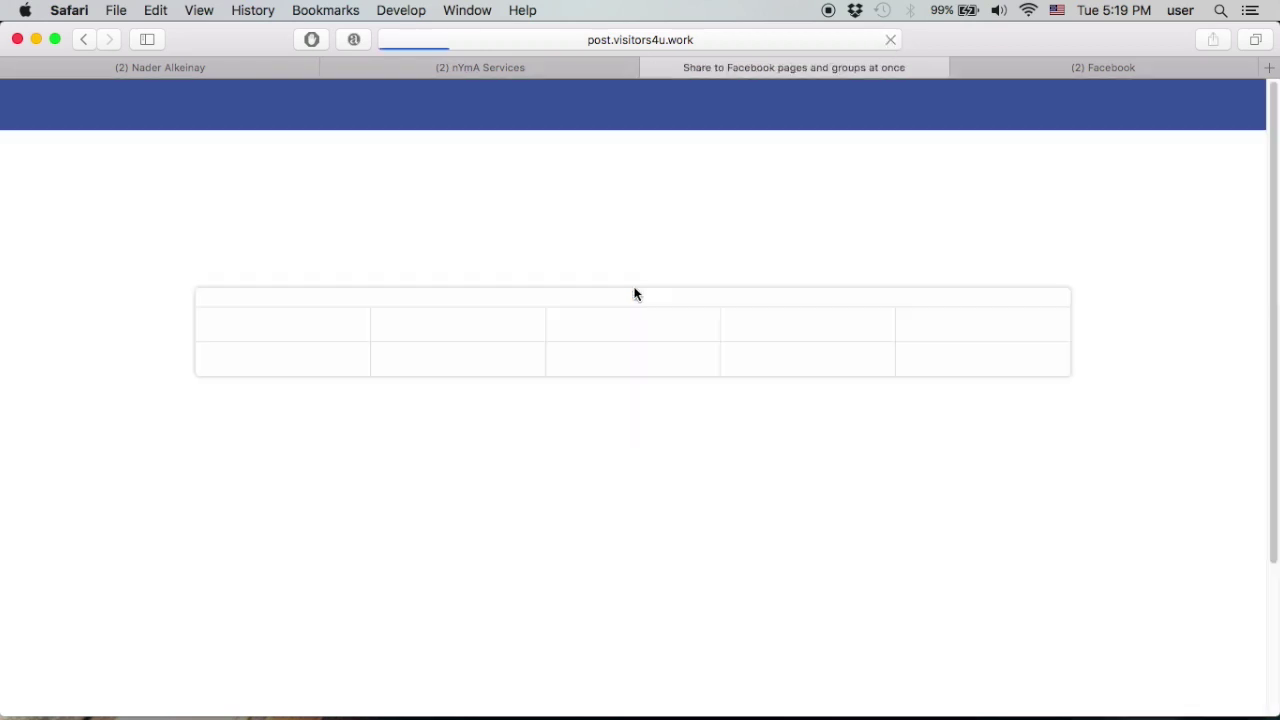
View the 'welcome to my website' post in the nYmA Services group, clear notifications, then go to the News Feed.
left_click(478, 63)
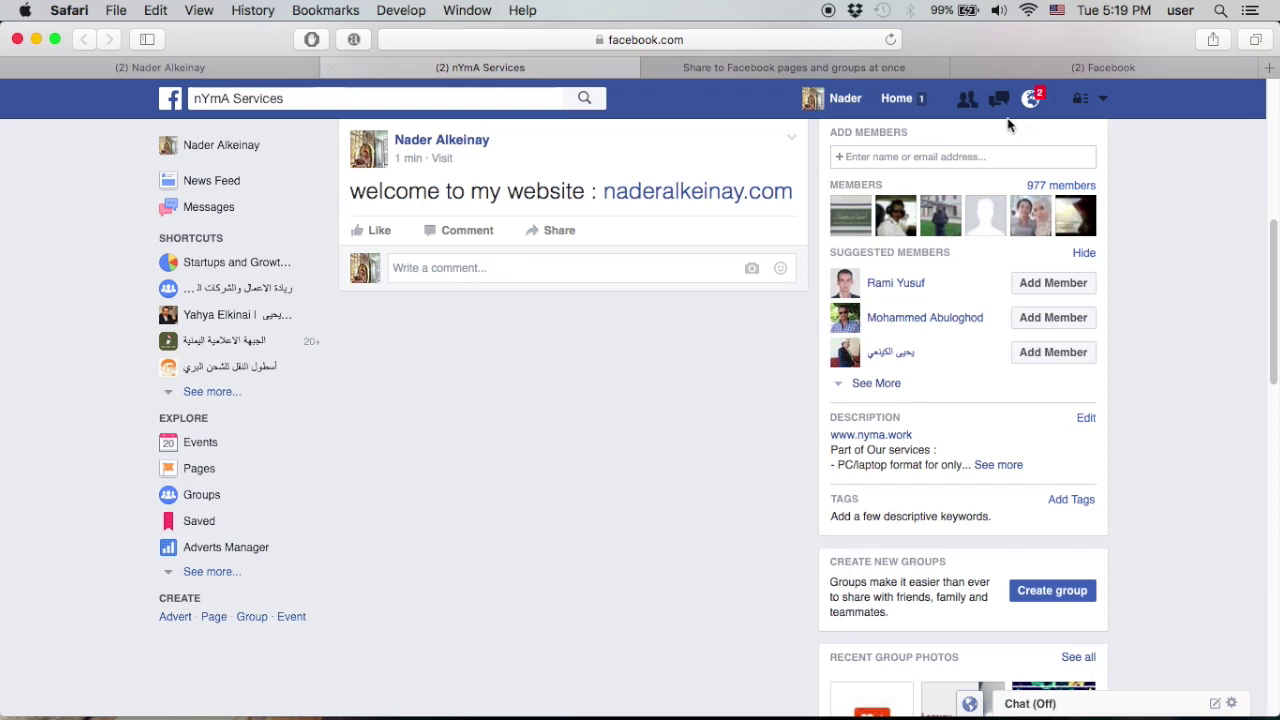
left_click(1032, 102)
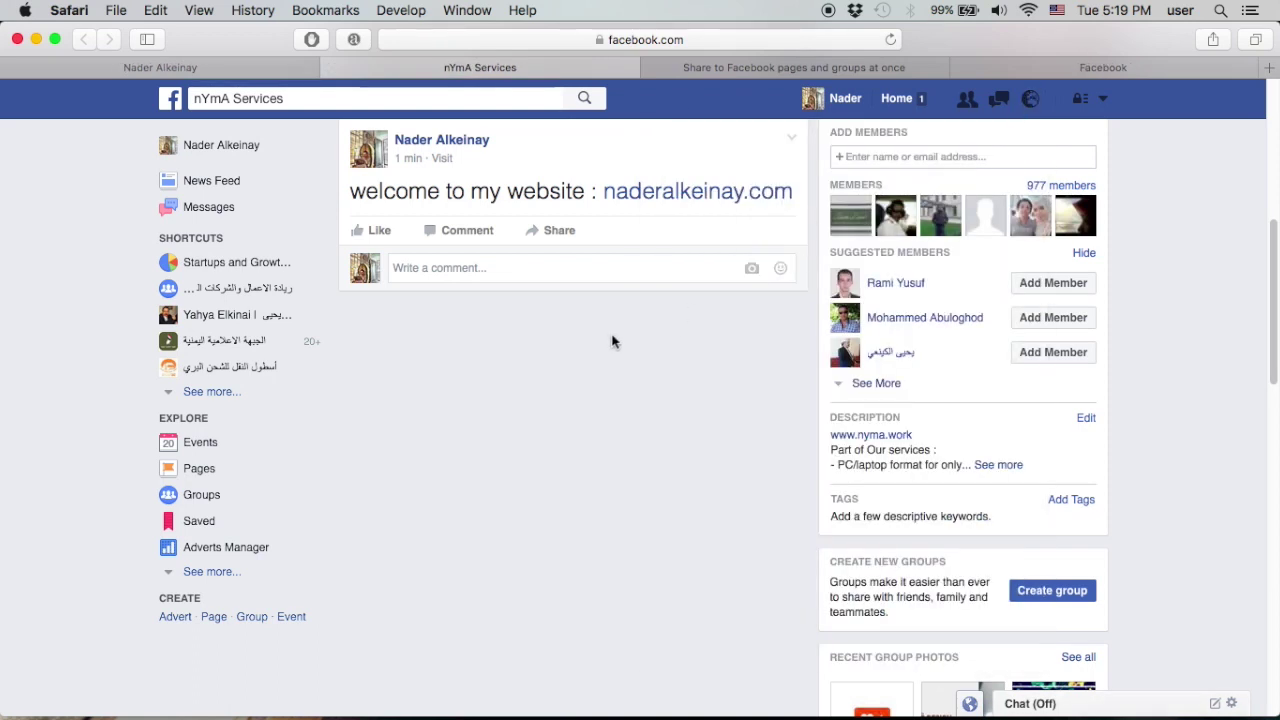
scroll(609, 340, "up", 5)
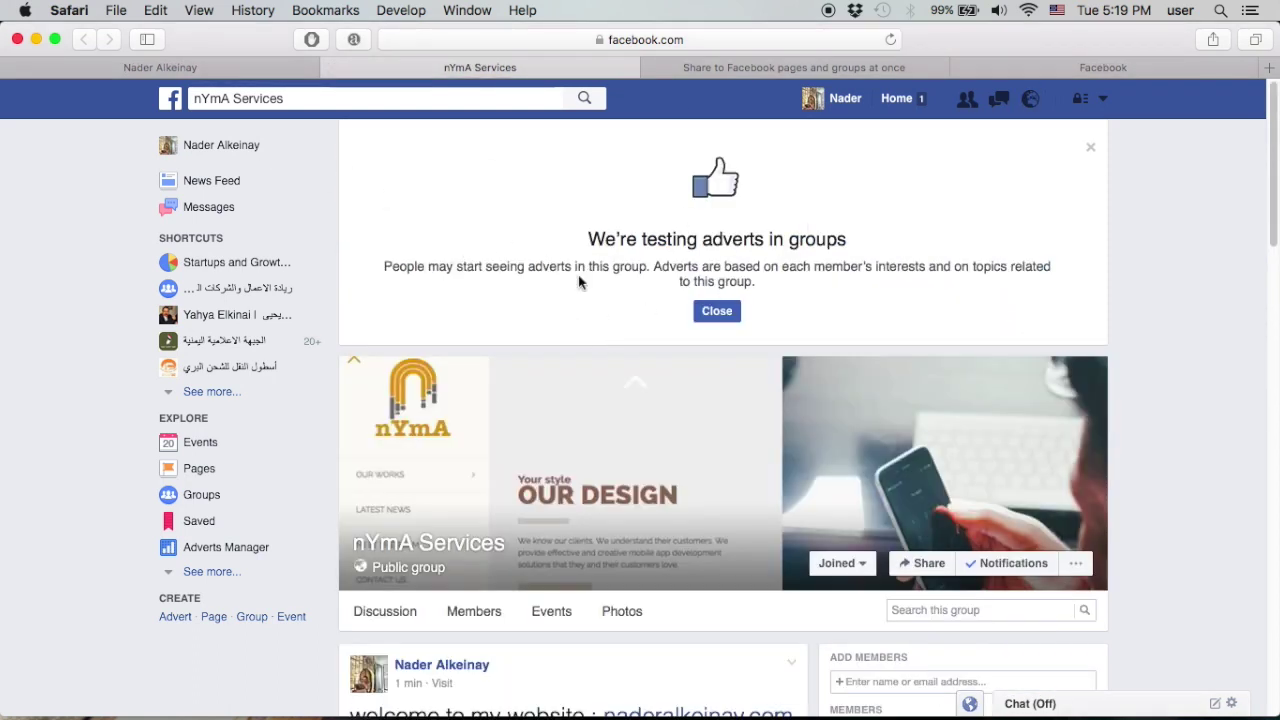
scroll(640, 268, "down", 2)
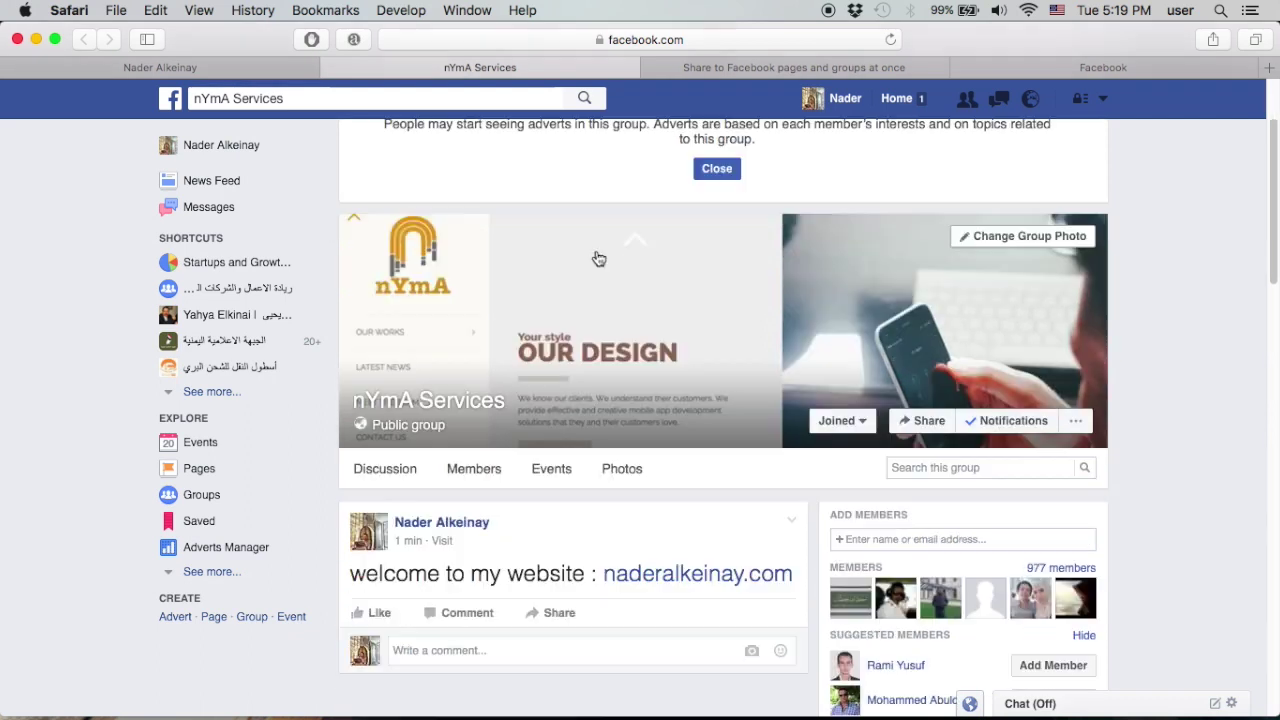
left_click(166, 100)
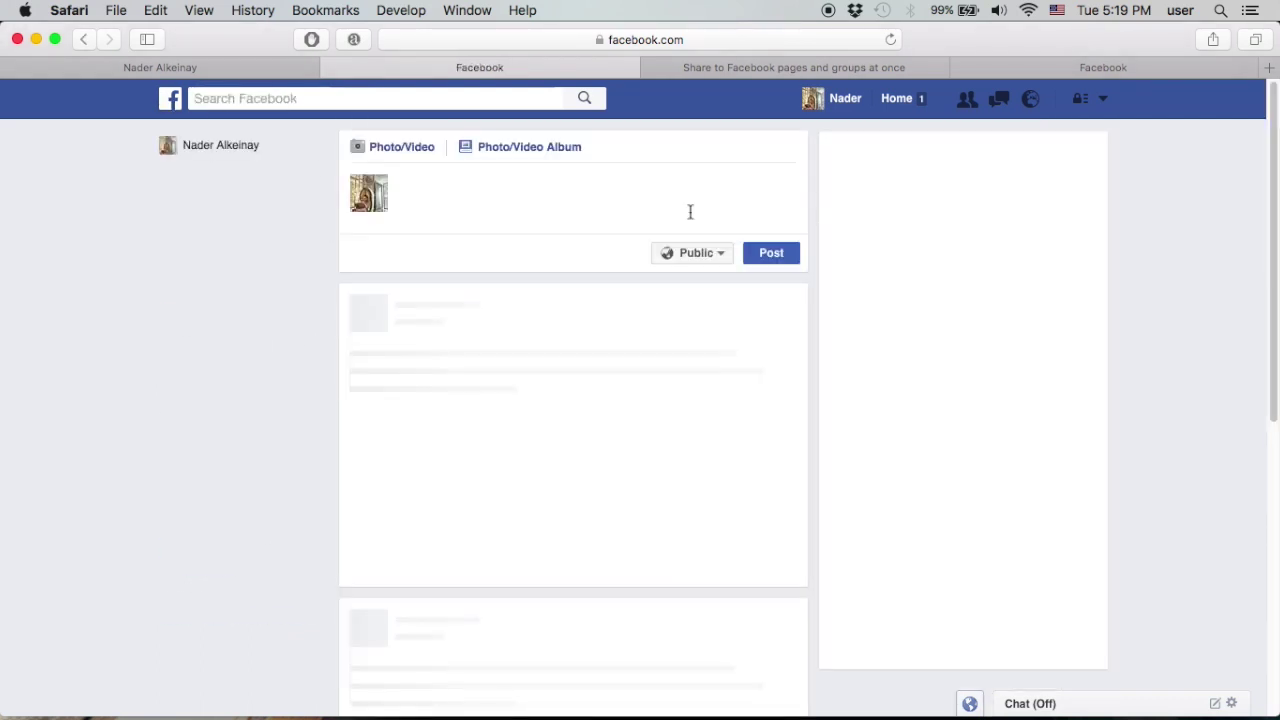